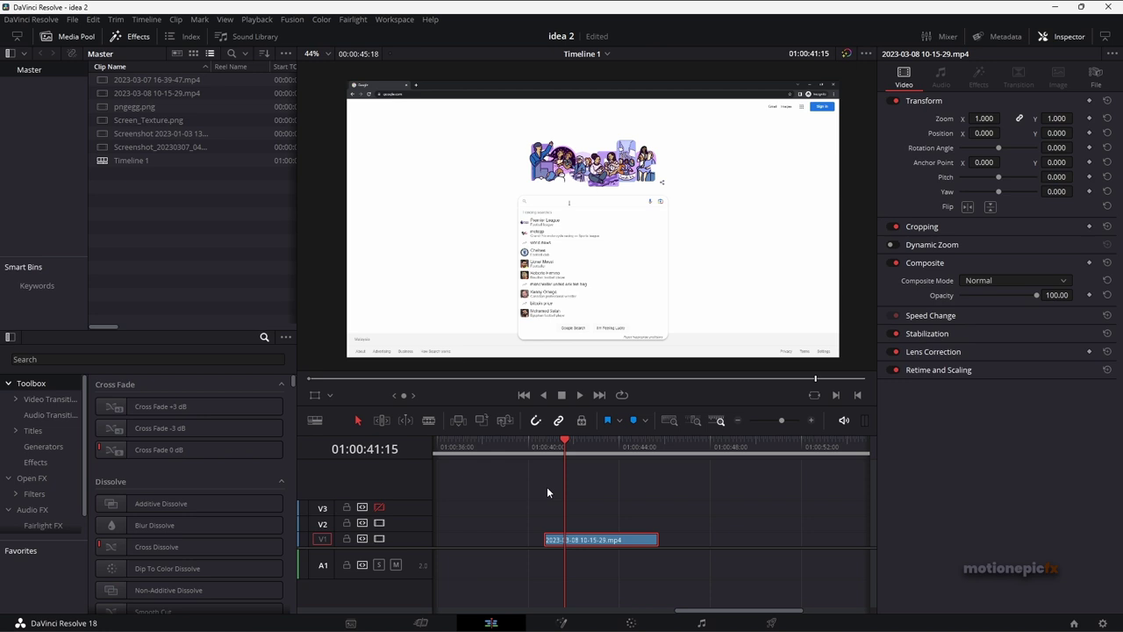
- Play back the clip and preview the Screen_Texture.png image, then return to the clip
{"action": "left_click", "coordinate": [545, 444]}
{"action": "key", "text": "space"}
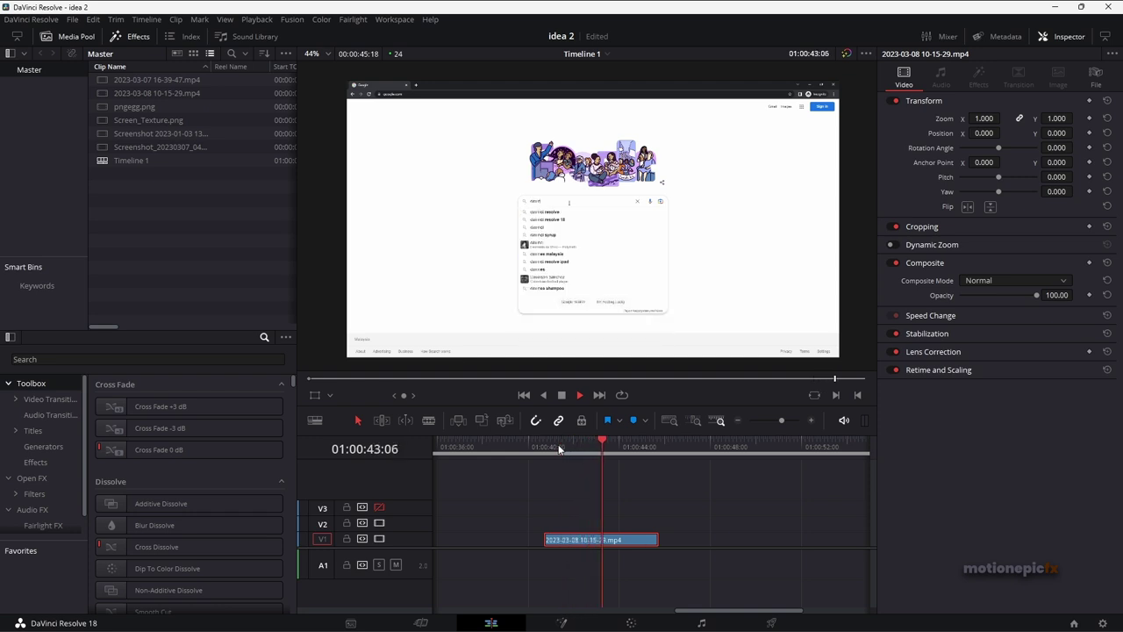
{"action": "key", "text": "space"}
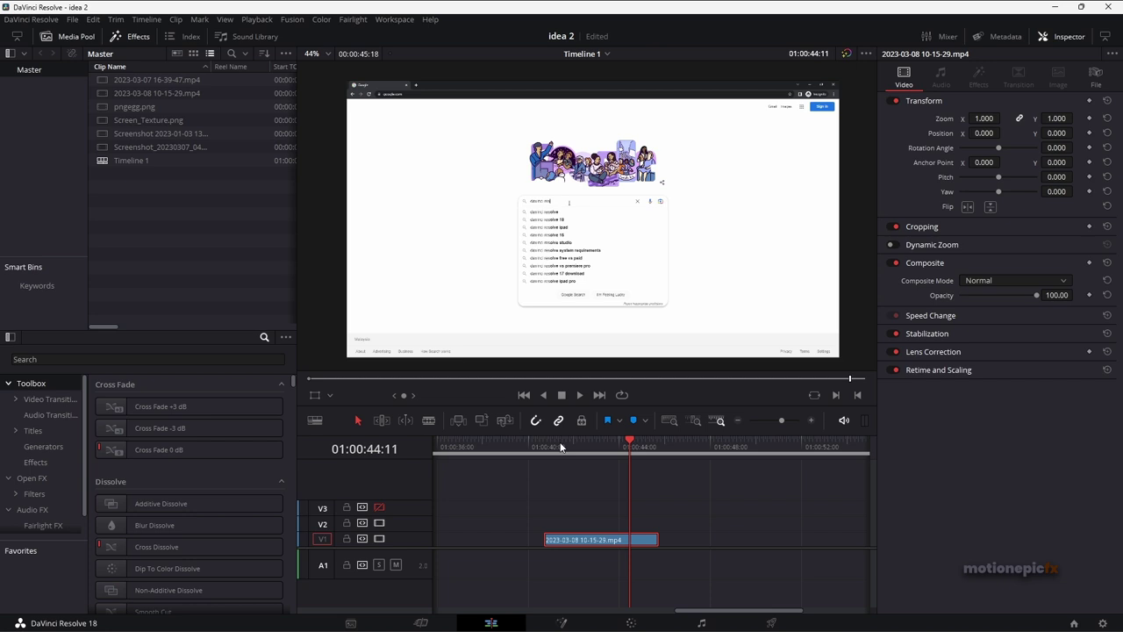
{"action": "left_click", "coordinate": [102, 121]}
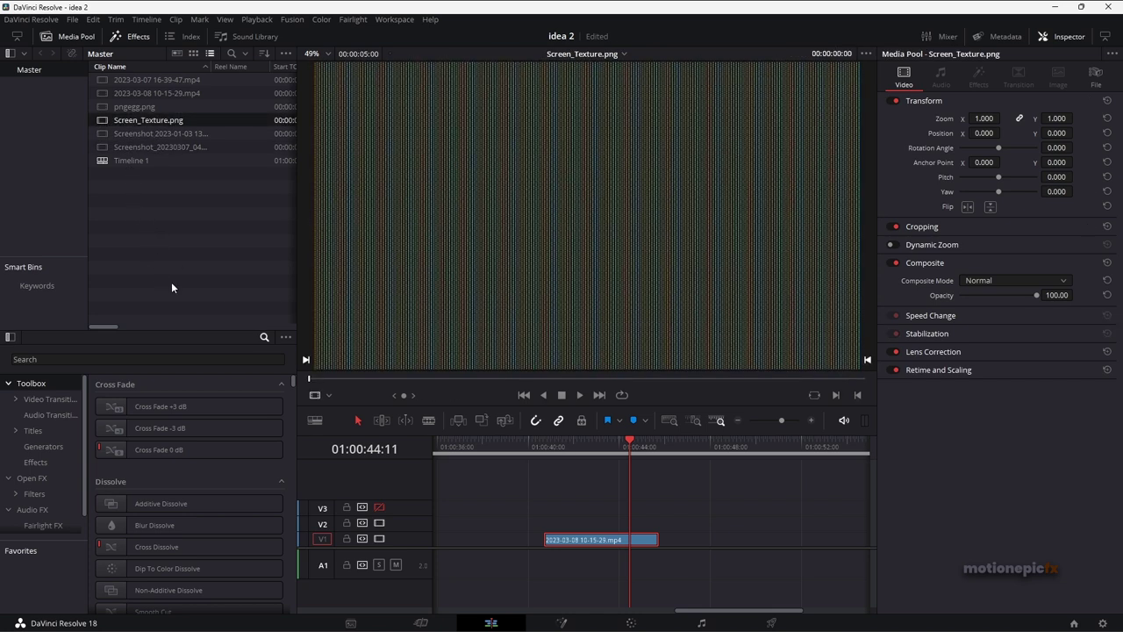
{"action": "left_click", "coordinate": [571, 447]}
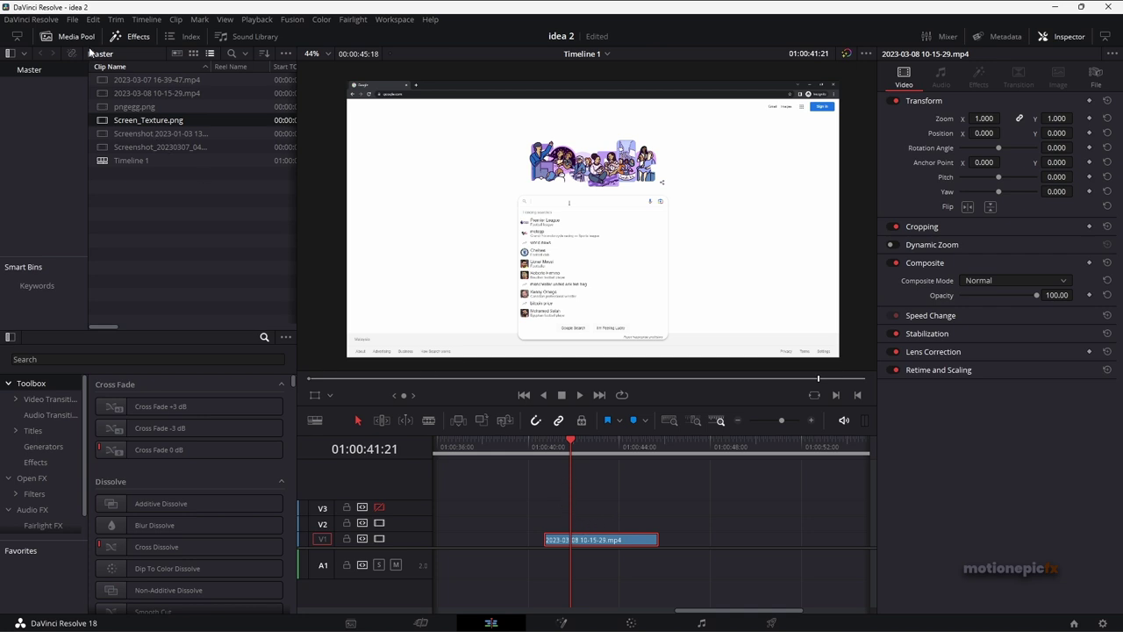
- Search 'scan' and apply the Open FX Scanlines effect to the Google search clip
{"action": "left_click", "coordinate": [82, 360]}
{"action": "type", "text": "sca"}
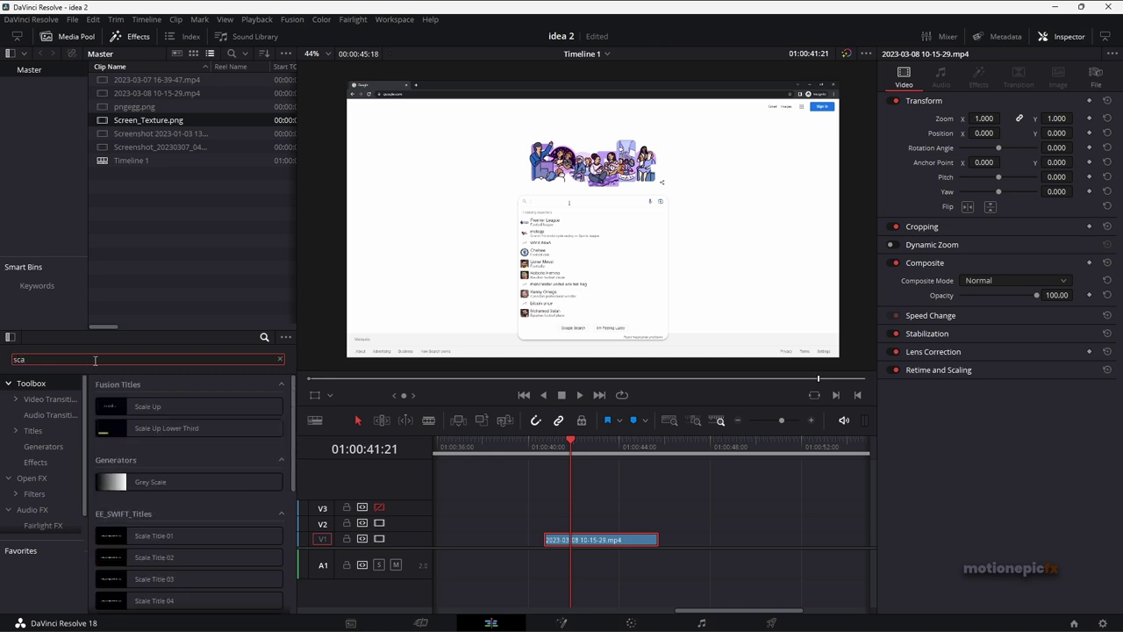
{"action": "type", "text": "n"}
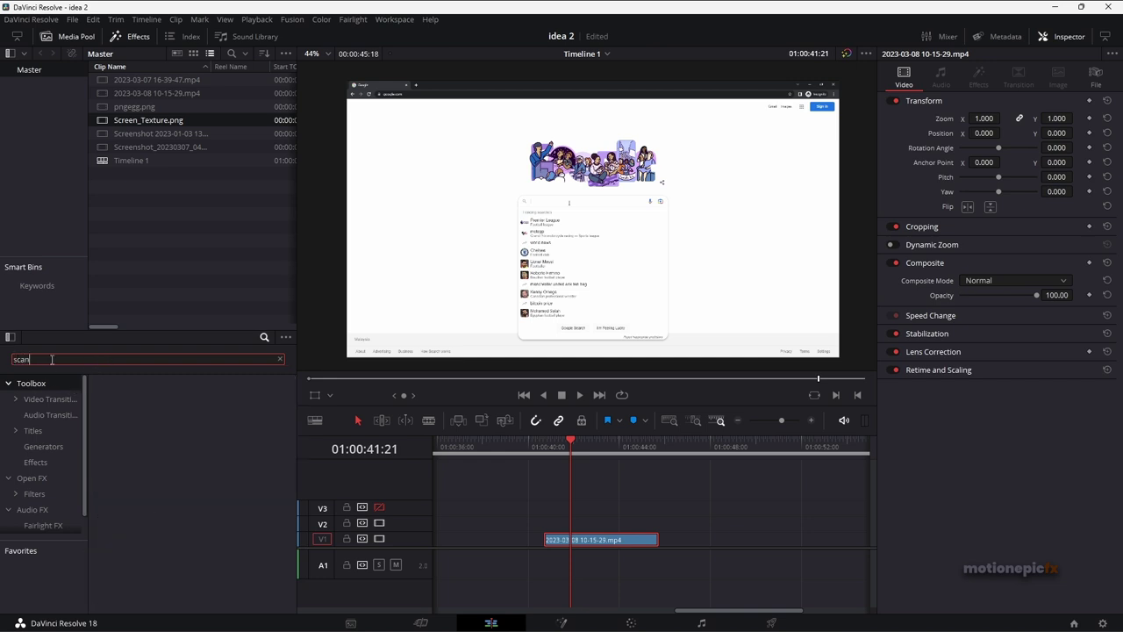
{"action": "left_click", "coordinate": [40, 480]}
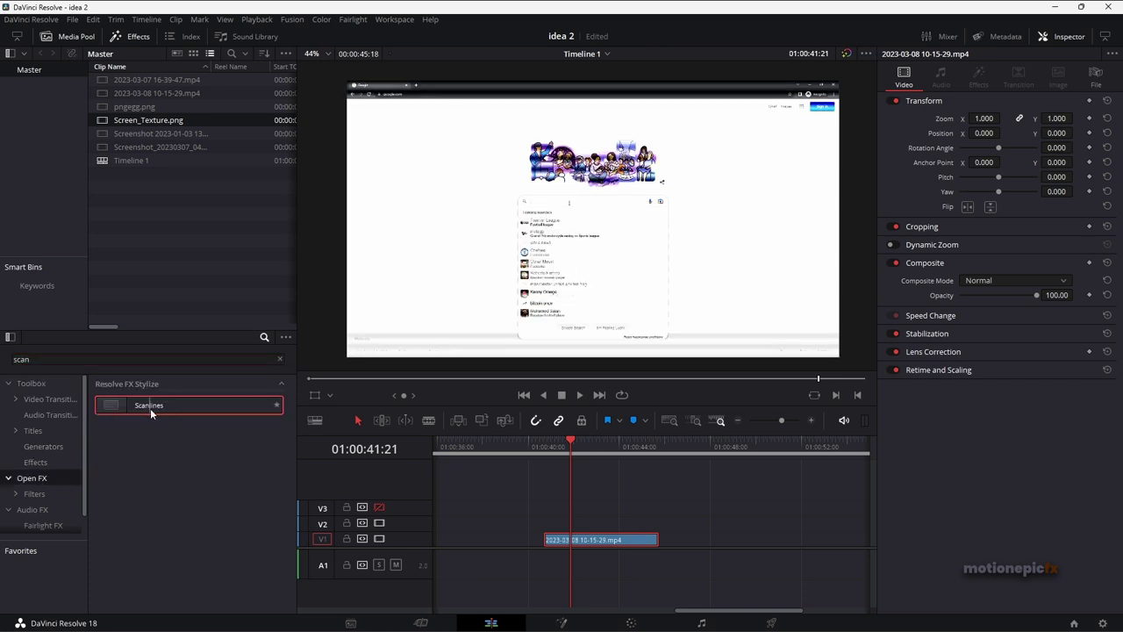
{"action": "left_click_drag", "start_coordinate": [144, 409], "coordinate": [574, 544]}
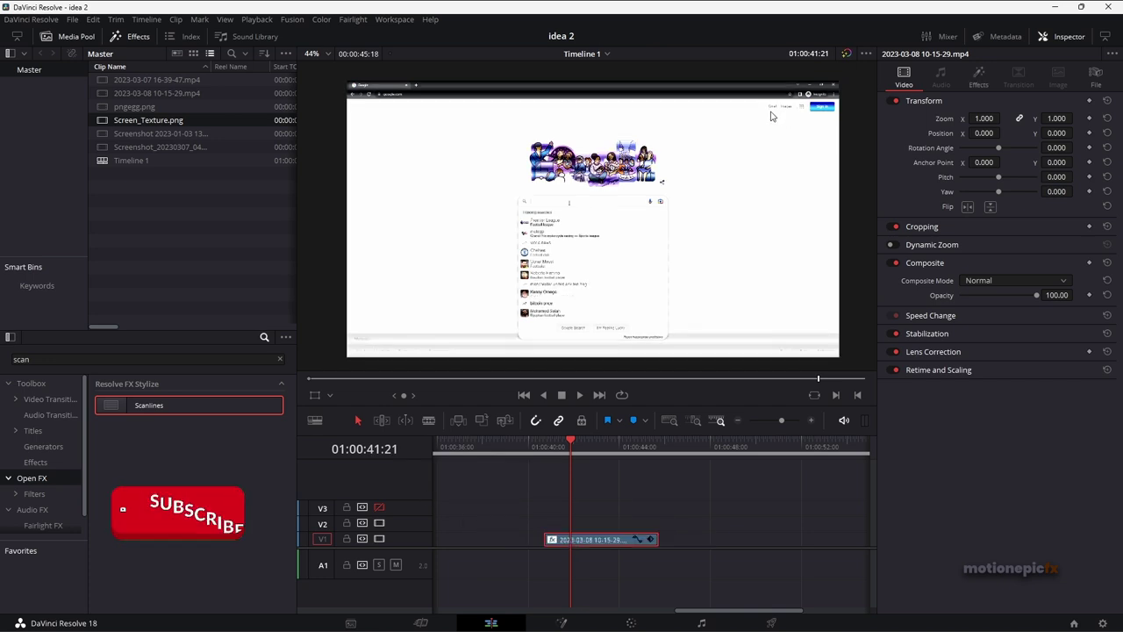
- Set Scanlines Line Frequency 20, Sharpness 2 and red offset 0.798, then save
{"action": "left_click", "coordinate": [984, 79]}
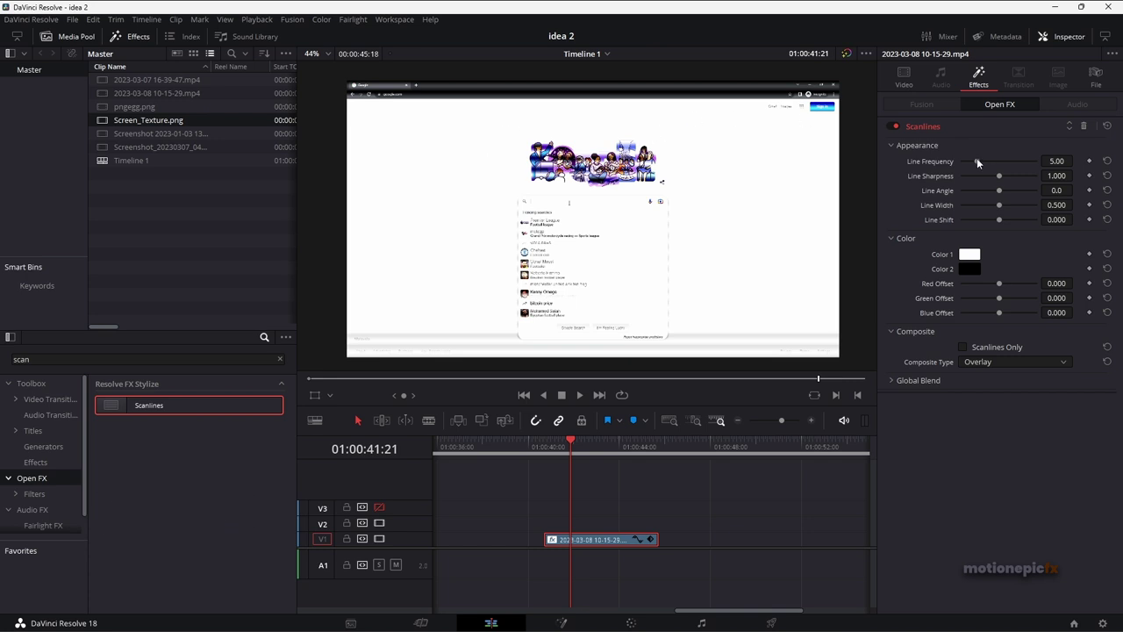
{"action": "left_click_drag", "start_coordinate": [979, 163], "coordinate": [1085, 176]}
{"action": "left_click_drag", "start_coordinate": [1000, 177], "coordinate": [1008, 176]}
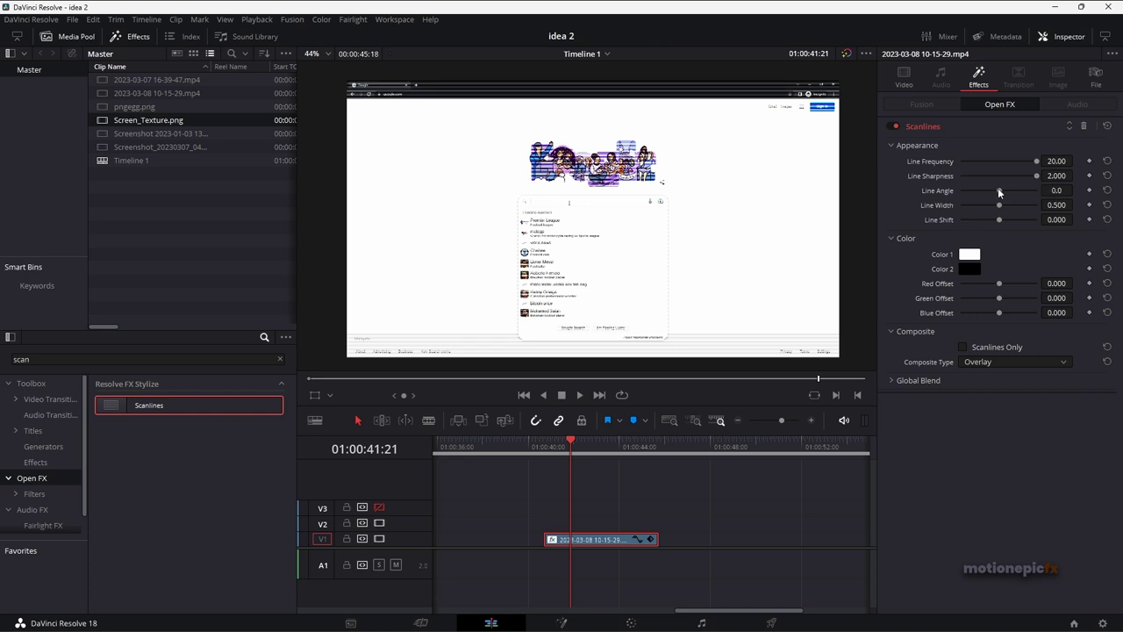
{"action": "left_click_drag", "start_coordinate": [999, 281], "coordinate": [970, 299]}
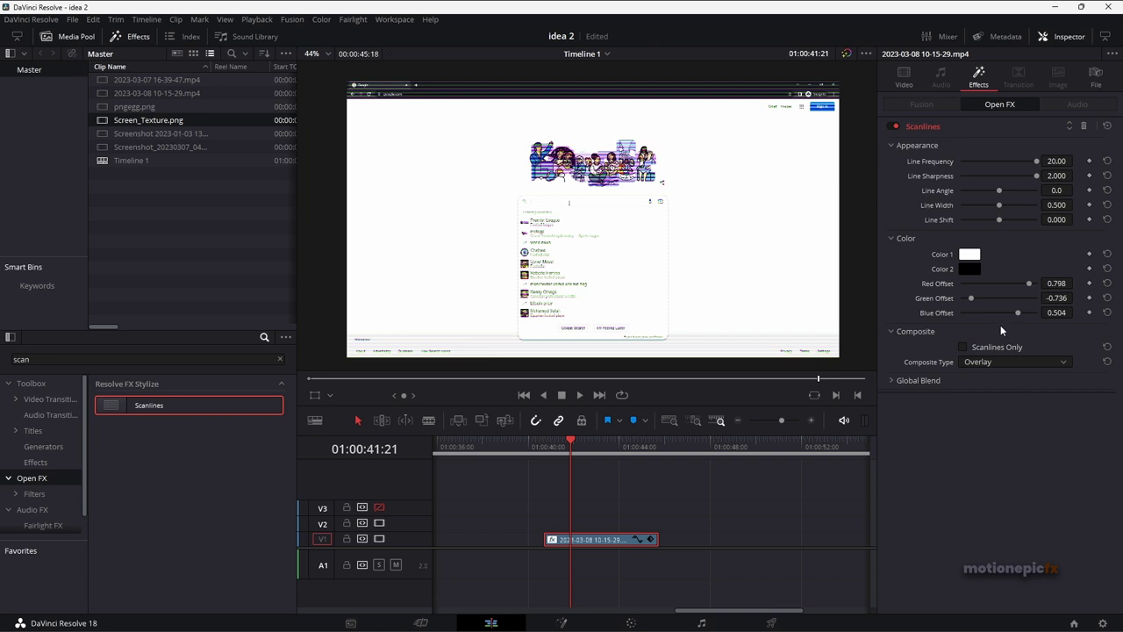
{"action": "key", "text": "ctrl+s"}
- Composite the Scanlines with Multiply at a faint 0.062 Global Blend
{"action": "left_click", "coordinate": [988, 361]}
{"action": "left_click", "coordinate": [986, 429]}
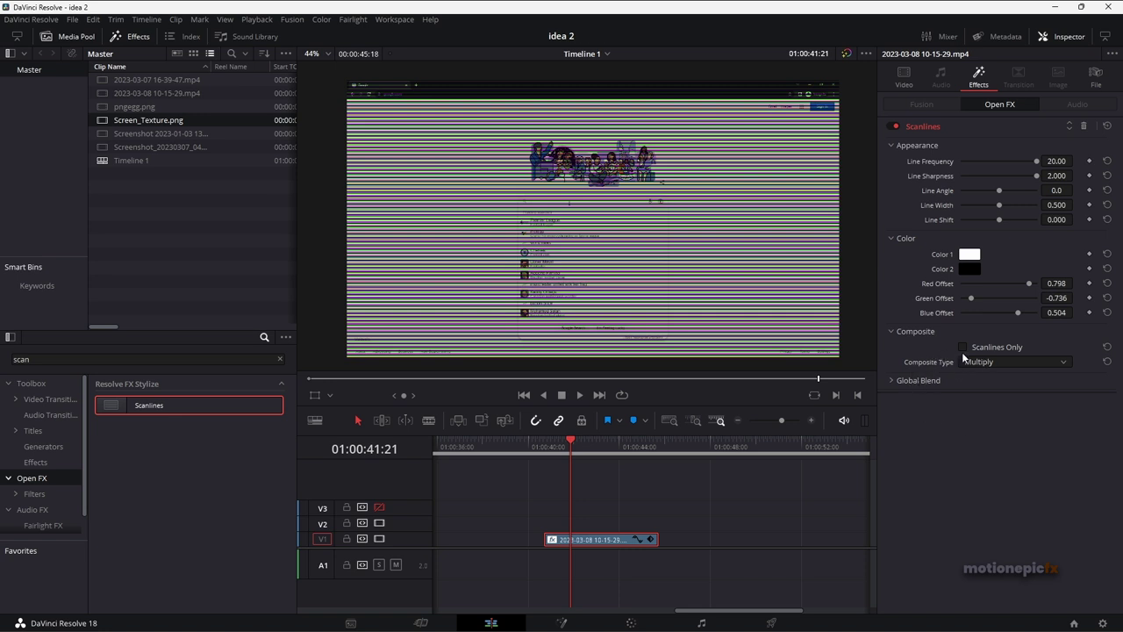
{"action": "left_click", "coordinate": [893, 379]}
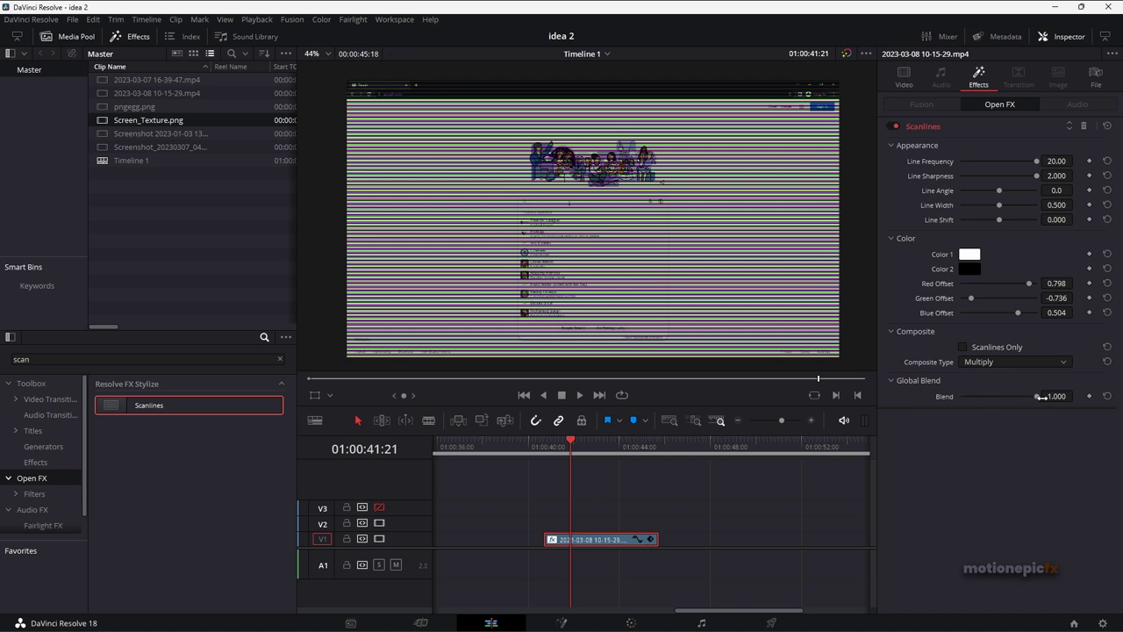
{"action": "left_click_drag", "start_coordinate": [1040, 396], "coordinate": [967, 394]}
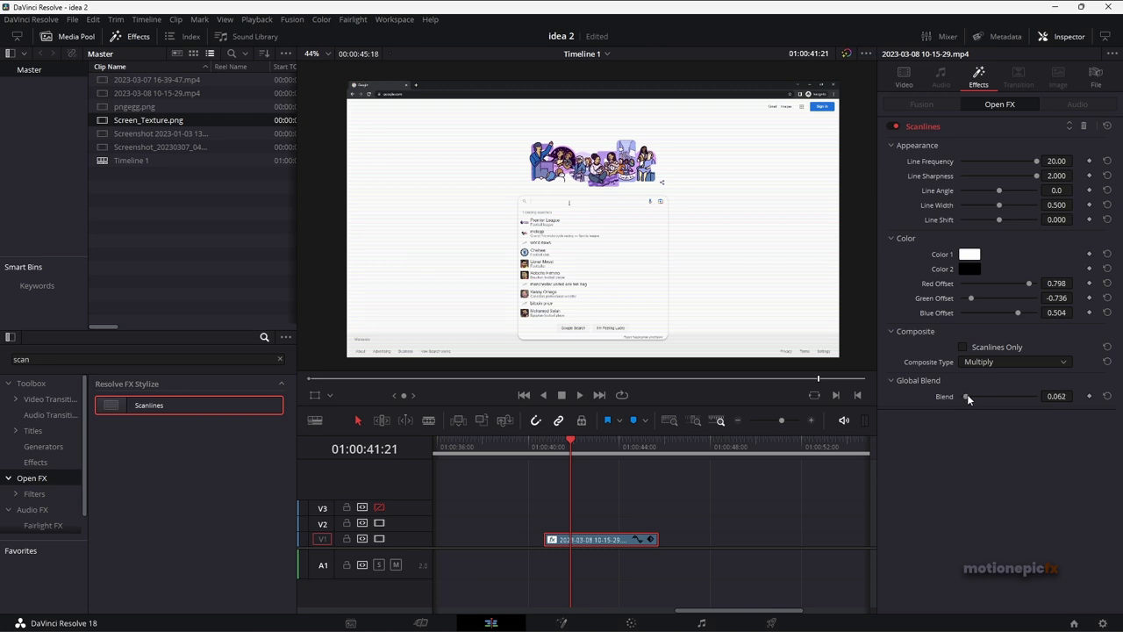
- Nudge the first Scanlines blend up slightly and stack a second Scanlines effect on the clip
{"action": "key", "text": "ctrl+s"}
{"action": "scroll", "coordinate": [576, 159], "scroll_direction": "up", "scroll_amount": 2}
{"action": "scroll", "coordinate": [508, 209], "scroll_direction": "up", "scroll_amount": 8}
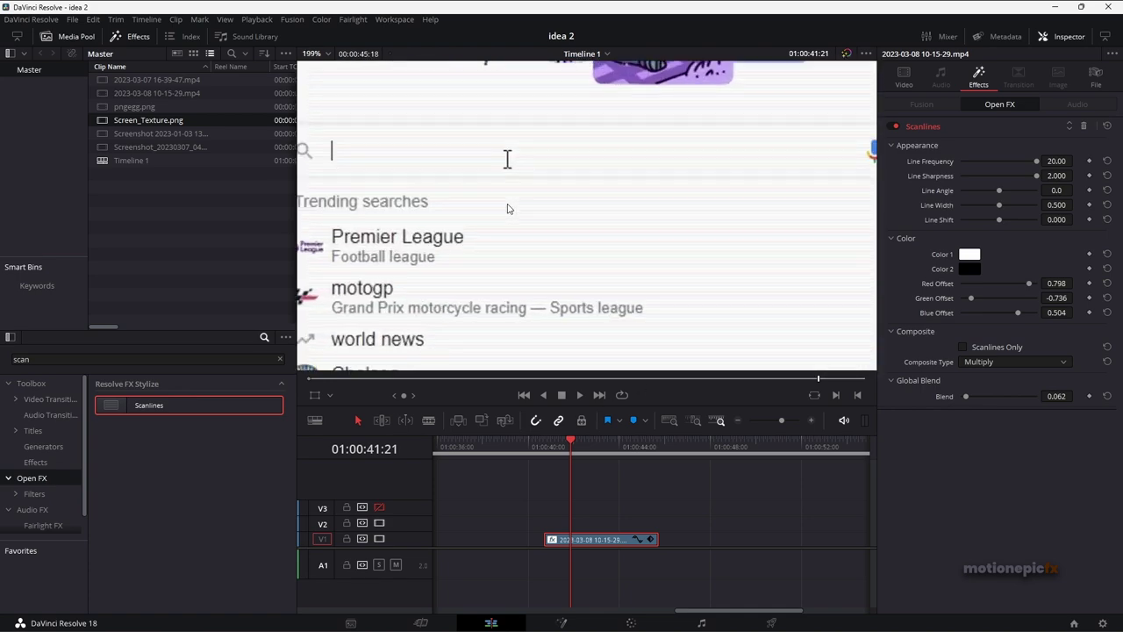
{"action": "left_click_drag", "start_coordinate": [519, 238], "coordinate": [757, 265]}
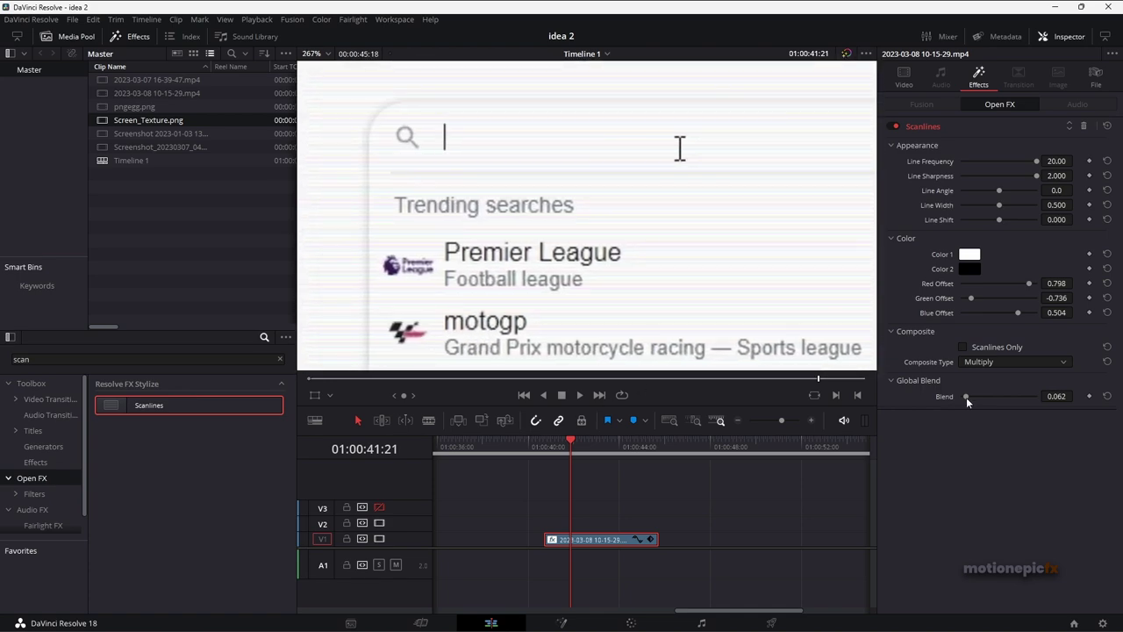
{"action": "mouse_move", "coordinate": [966, 397]}
{"action": "left_mouse_down"}
{"action": "mouse_move", "coordinate": [980, 398]}
{"action": "mouse_move", "coordinate": [969, 395]}
{"action": "left_mouse_up"}
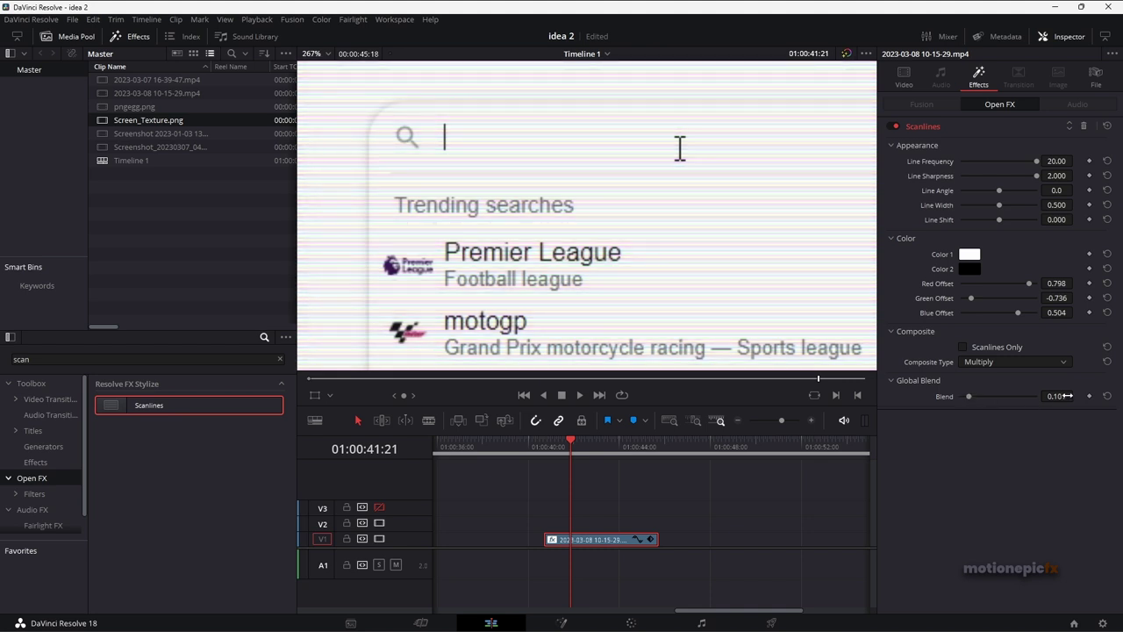
{"action": "left_click_drag", "start_coordinate": [140, 405], "coordinate": [641, 539]}
- Raise the second Scanlines frequency to 20 and offset its red and green channels
{"action": "left_click", "coordinate": [937, 400]}
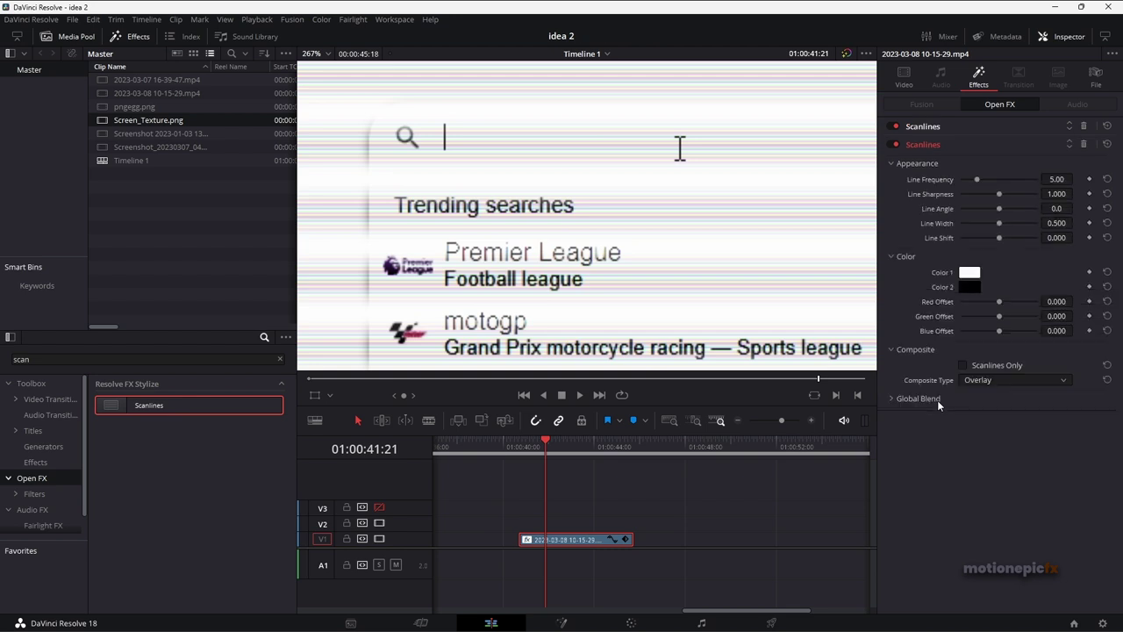
{"action": "left_click_drag", "start_coordinate": [976, 179], "coordinate": [1037, 194]}
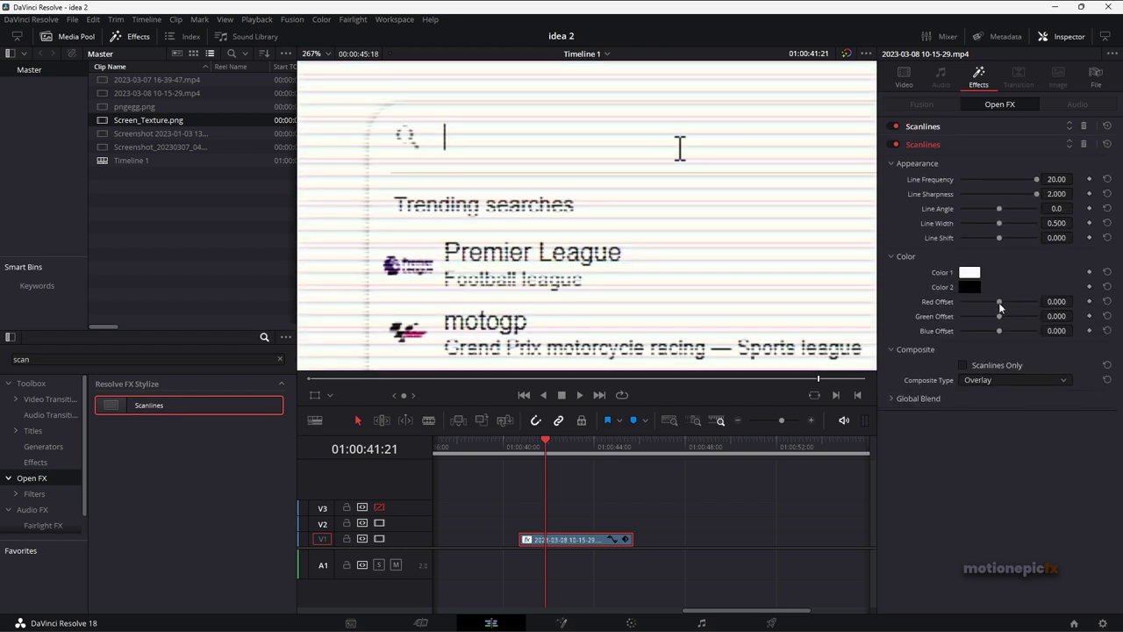
{"action": "left_click_drag", "start_coordinate": [1001, 306], "coordinate": [1005, 332]}
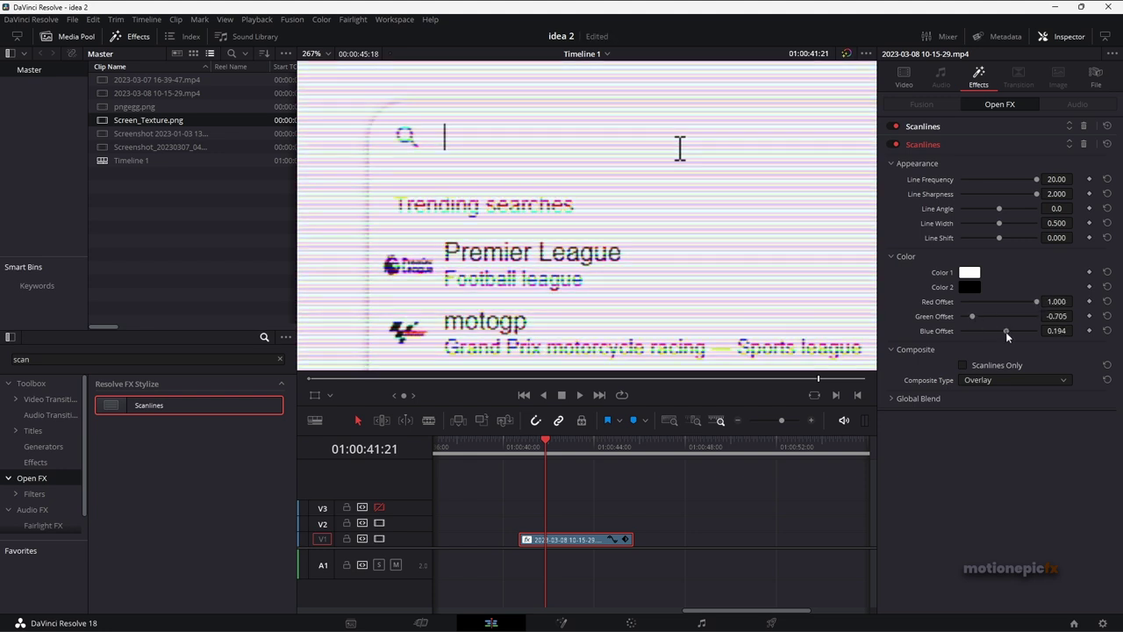
- Composite the second Scanlines with Multiply at a 0.108 Global Blend
{"action": "left_click", "coordinate": [980, 381]}
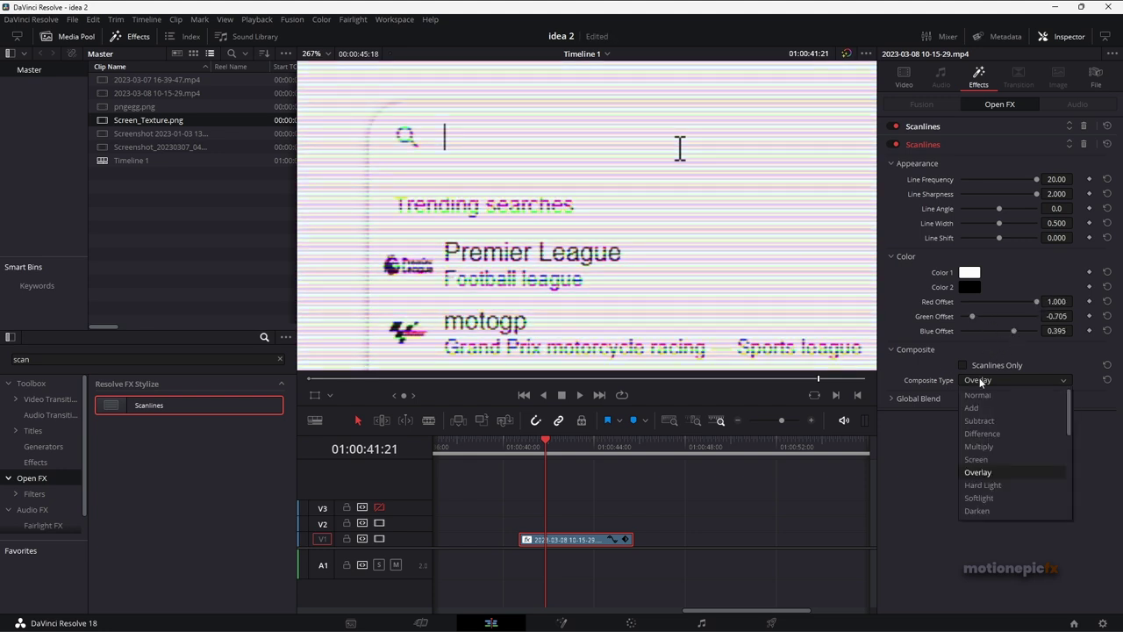
{"action": "left_click", "coordinate": [979, 446]}
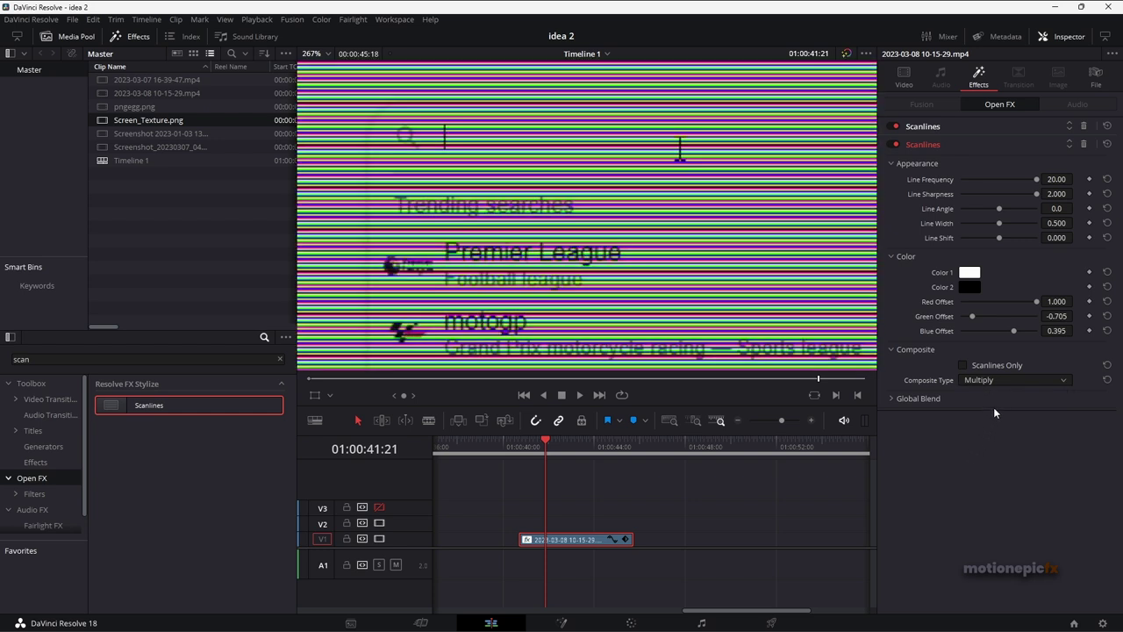
{"action": "left_click", "coordinate": [896, 400]}
{"action": "left_click_drag", "start_coordinate": [1035, 414], "coordinate": [969, 414]}
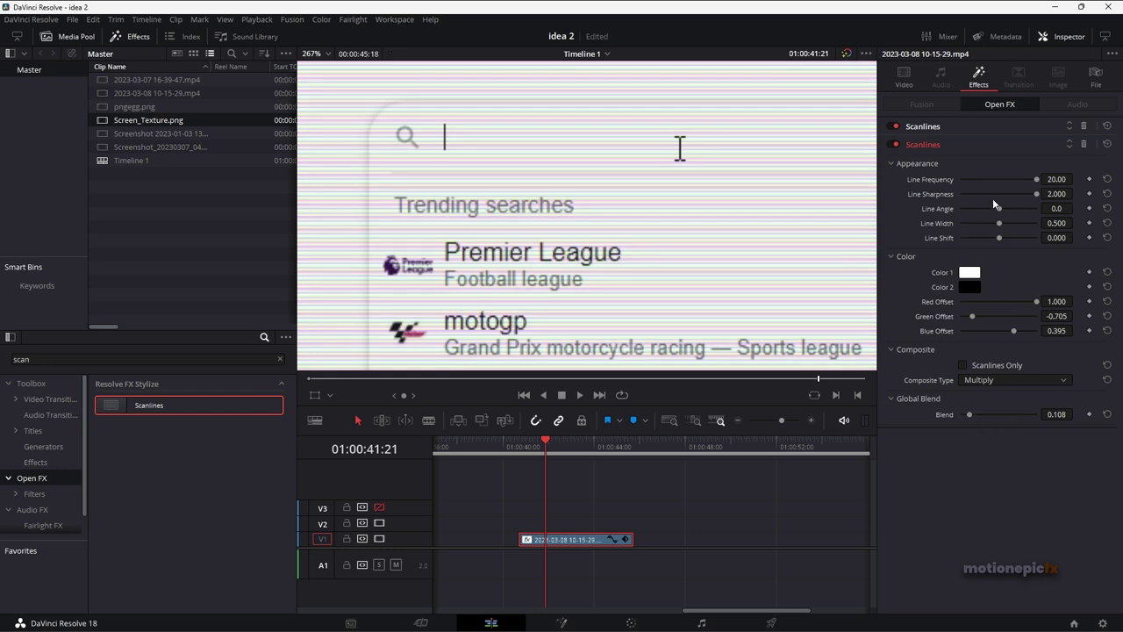
- Set the second Scanlines Line Angle to 90° to form an RGB grid
{"action": "left_click", "coordinate": [1056, 208]}
{"action": "type", "text": "90"}
{"action": "key", "text": "Return"}
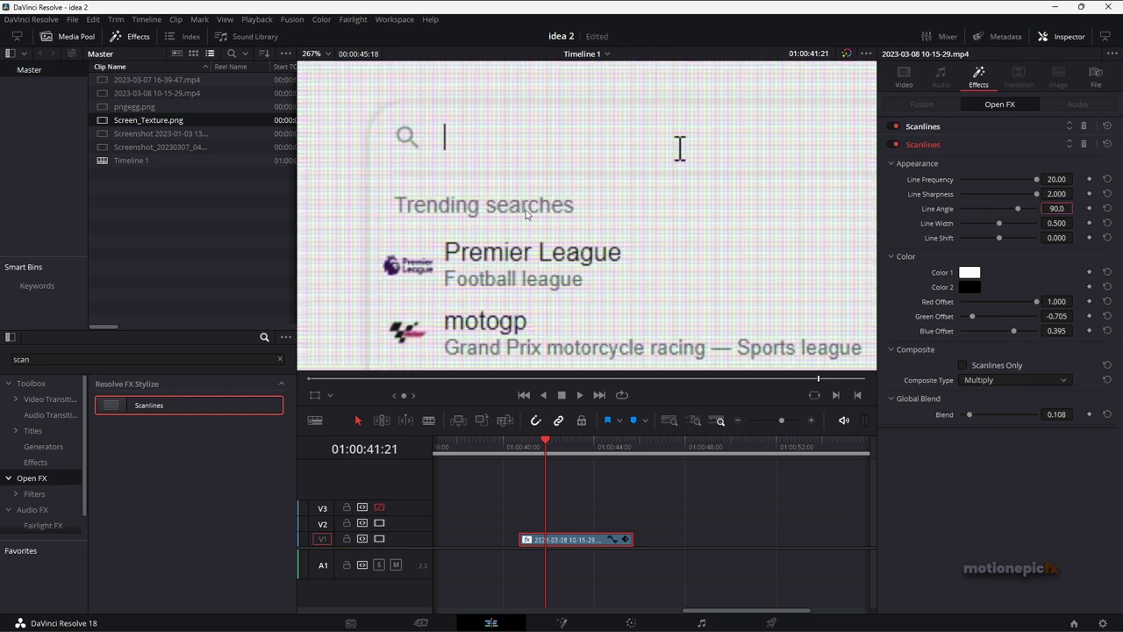
{"action": "scroll", "coordinate": [564, 223], "scroll_direction": "down", "scroll_amount": 2}
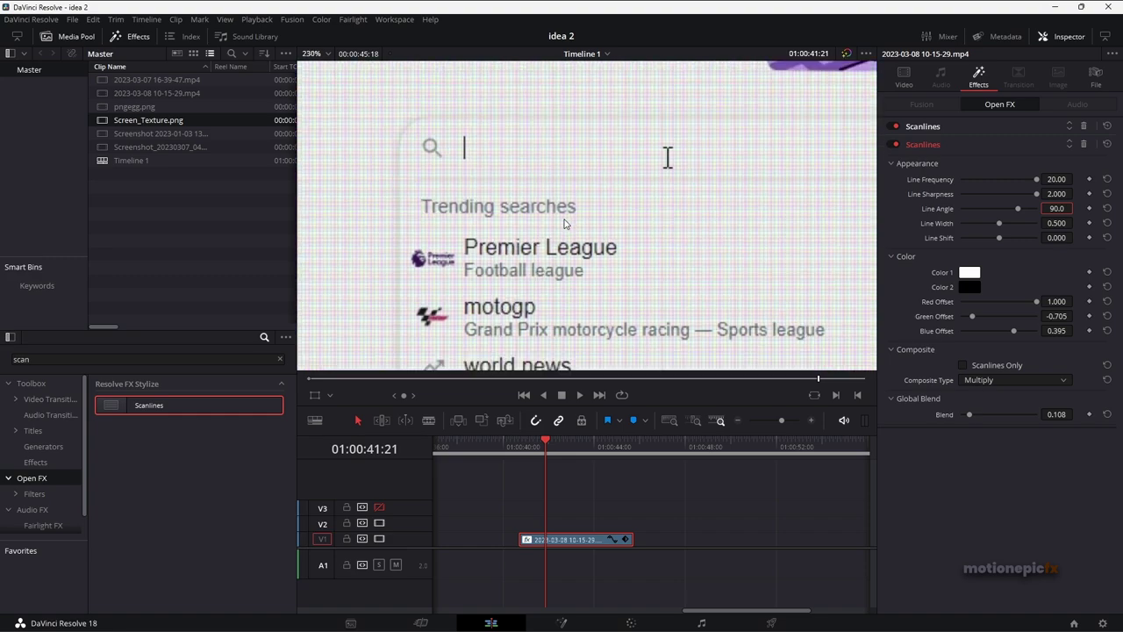
{"action": "scroll", "coordinate": [552, 228], "scroll_direction": "down", "scroll_amount": 2}
{"action": "scroll", "coordinate": [530, 231], "scroll_direction": "up", "scroll_amount": 3}
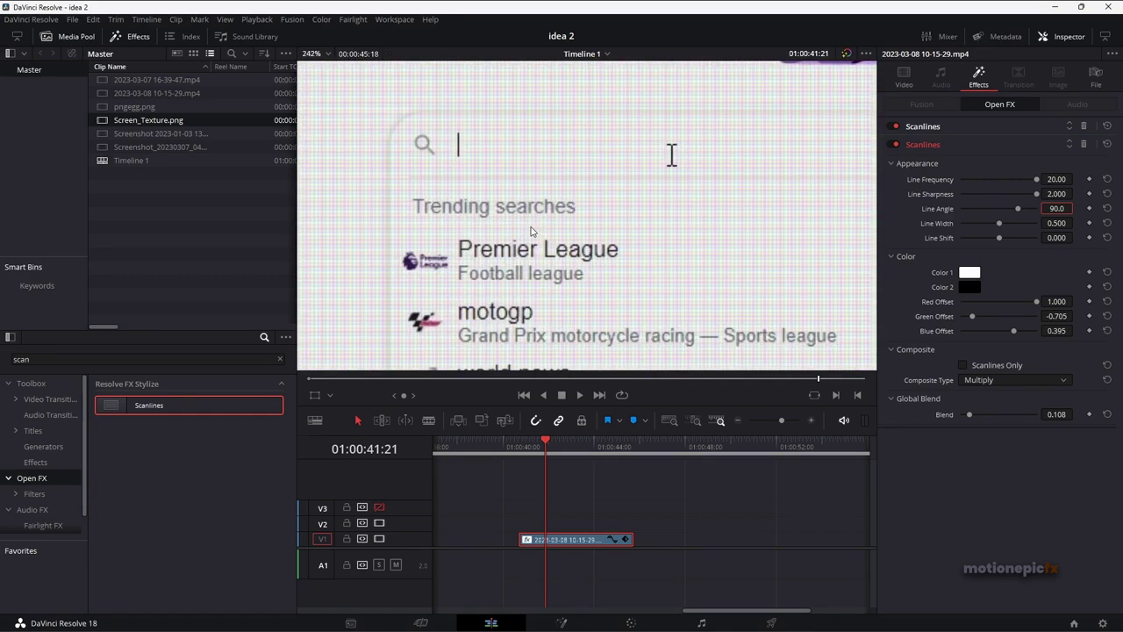
{"action": "scroll", "coordinate": [570, 230], "scroll_direction": "up", "scroll_amount": 2}
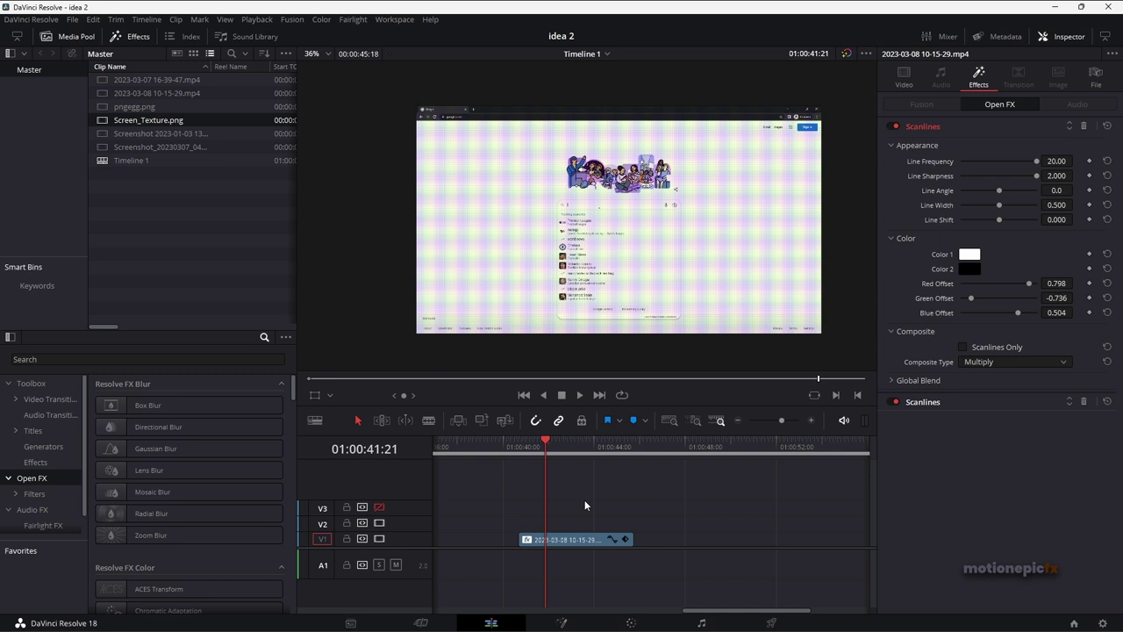
- Add an Adjustment Clip above the video clip and apply the DVE effect to it
{"action": "left_click", "coordinate": [35, 462]}
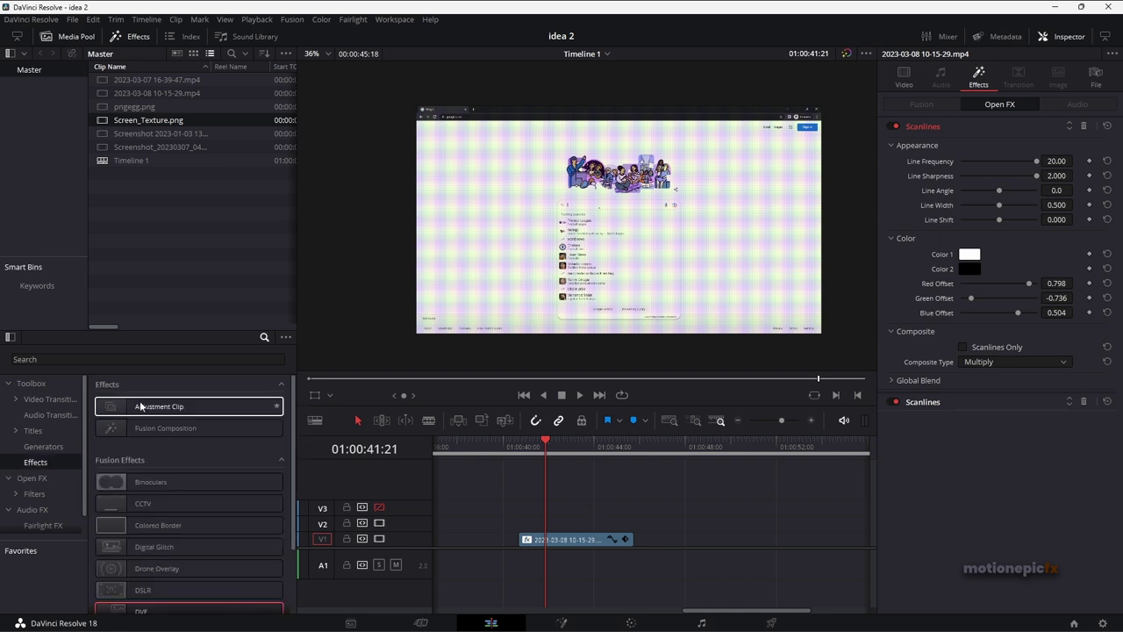
{"action": "left_click_drag", "start_coordinate": [140, 406], "coordinate": [525, 525]}
{"action": "left_click", "coordinate": [574, 524]}
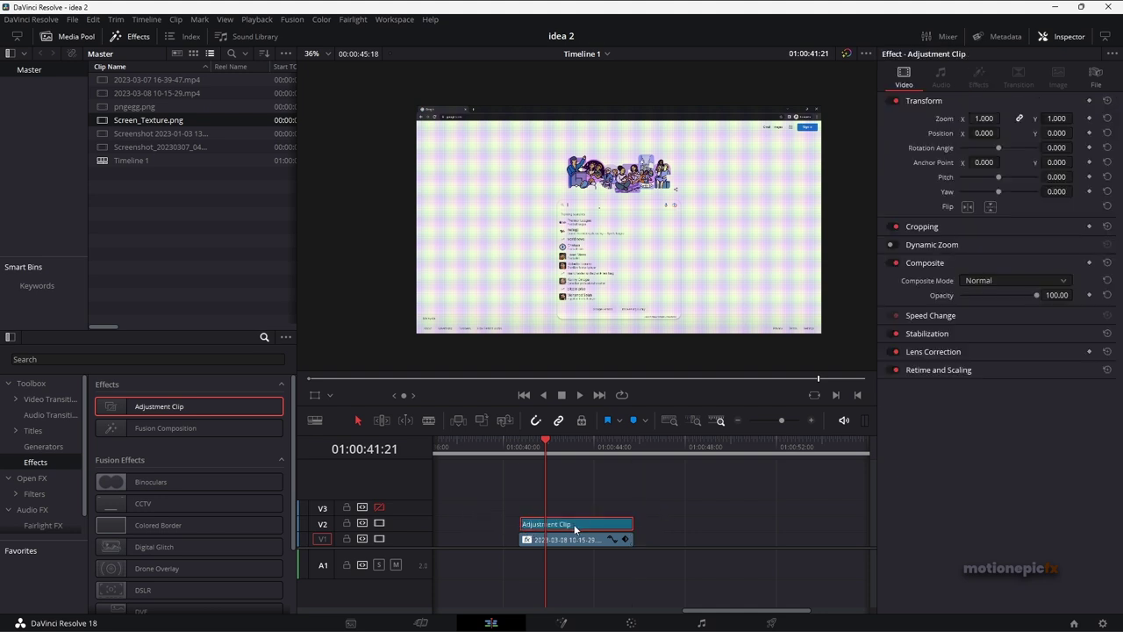
{"action": "left_click", "coordinate": [132, 359]}
{"action": "type", "text": "dve"}
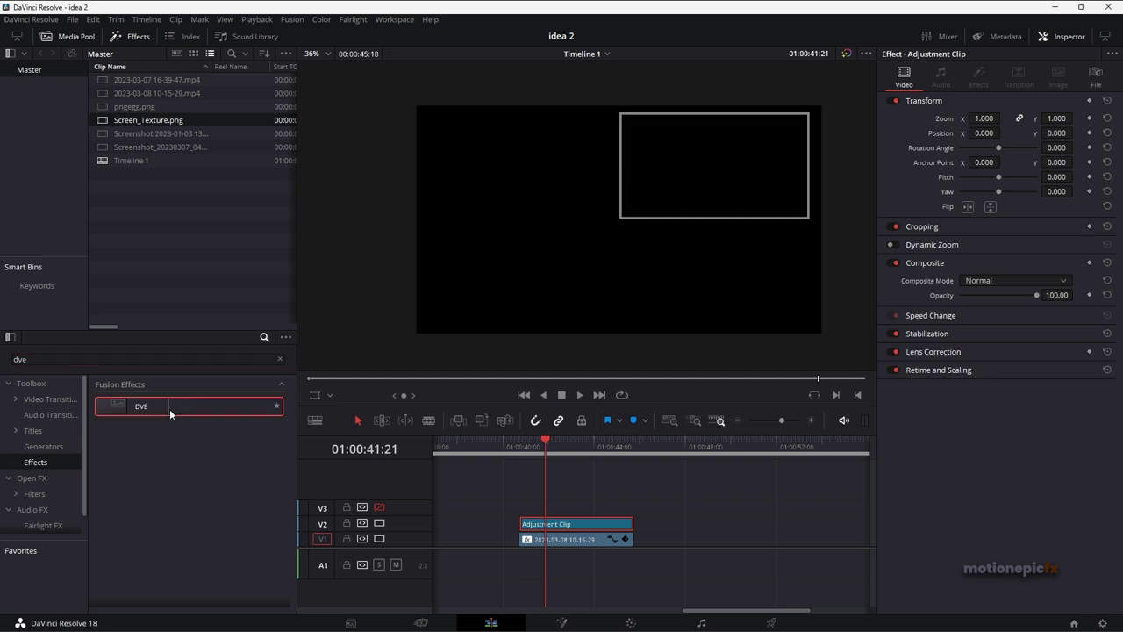
{"action": "left_click_drag", "start_coordinate": [170, 409], "coordinate": [574, 525]}
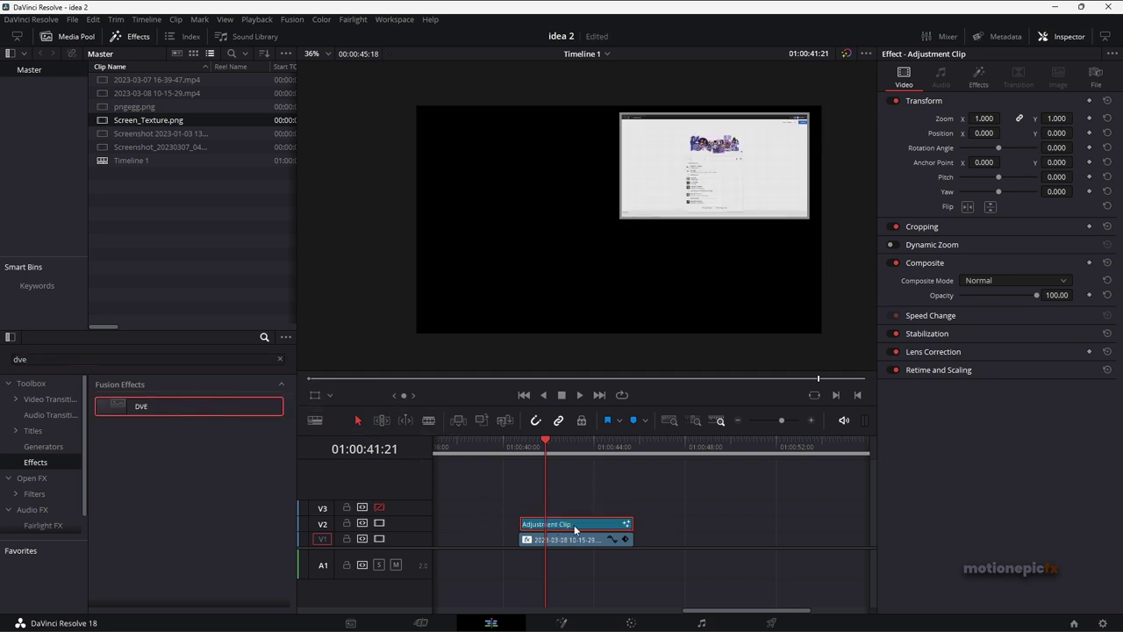
{"action": "left_click", "coordinate": [979, 75]}
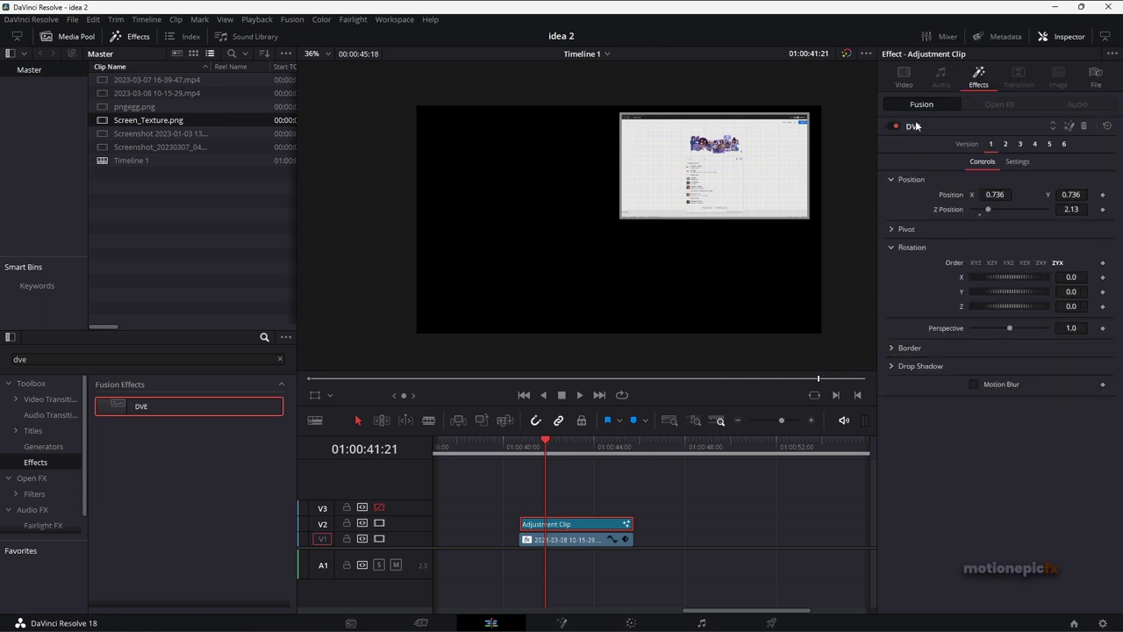
- Try DVE versions 3–6, settle on Version 5's 3D tilt, and set Border Blend to 0
{"action": "left_click", "coordinate": [1019, 145]}
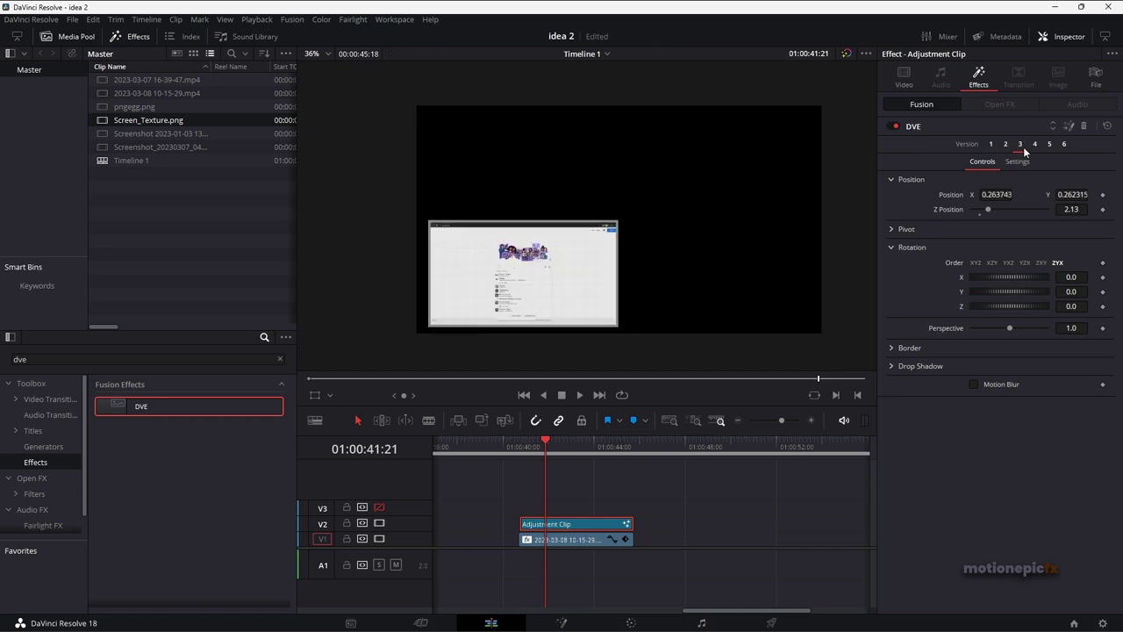
{"action": "left_click", "coordinate": [1036, 145]}
{"action": "left_click", "coordinate": [1050, 145]}
{"action": "left_click", "coordinate": [1064, 144]}
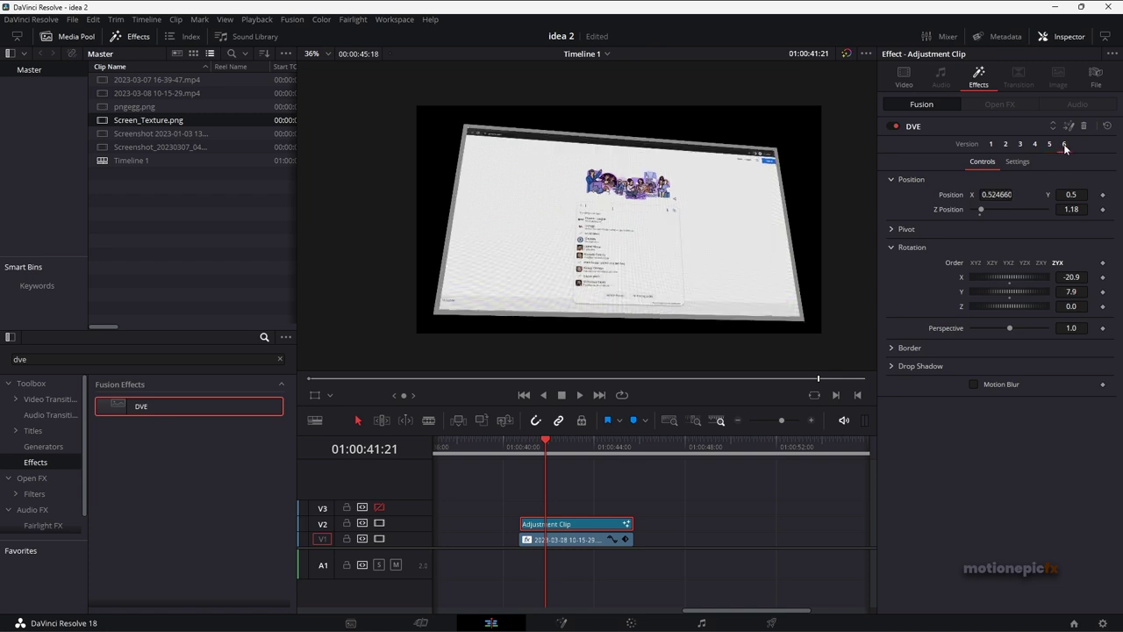
{"action": "left_click", "coordinate": [1049, 144]}
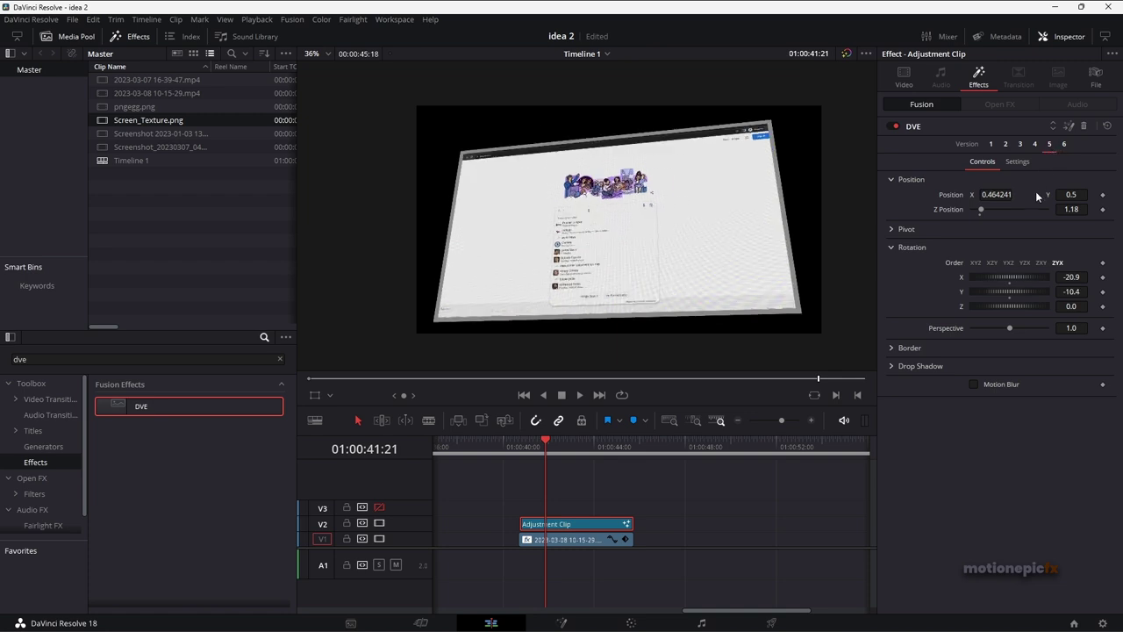
{"action": "left_click", "coordinate": [891, 348]}
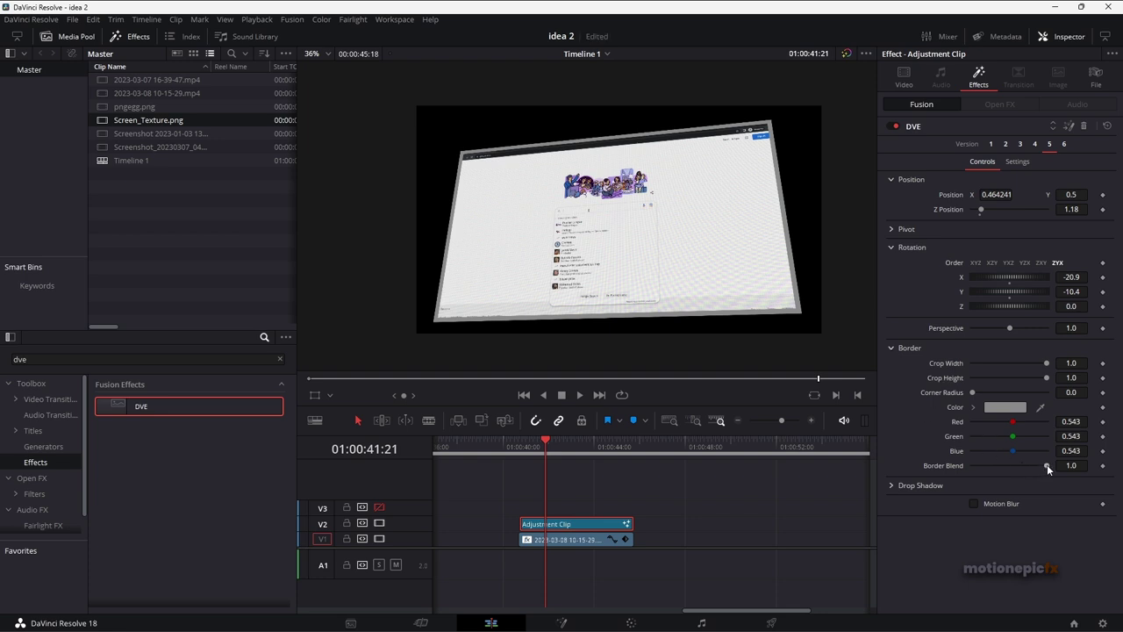
{"action": "left_click_drag", "start_coordinate": [1045, 465], "coordinate": [967, 466]}
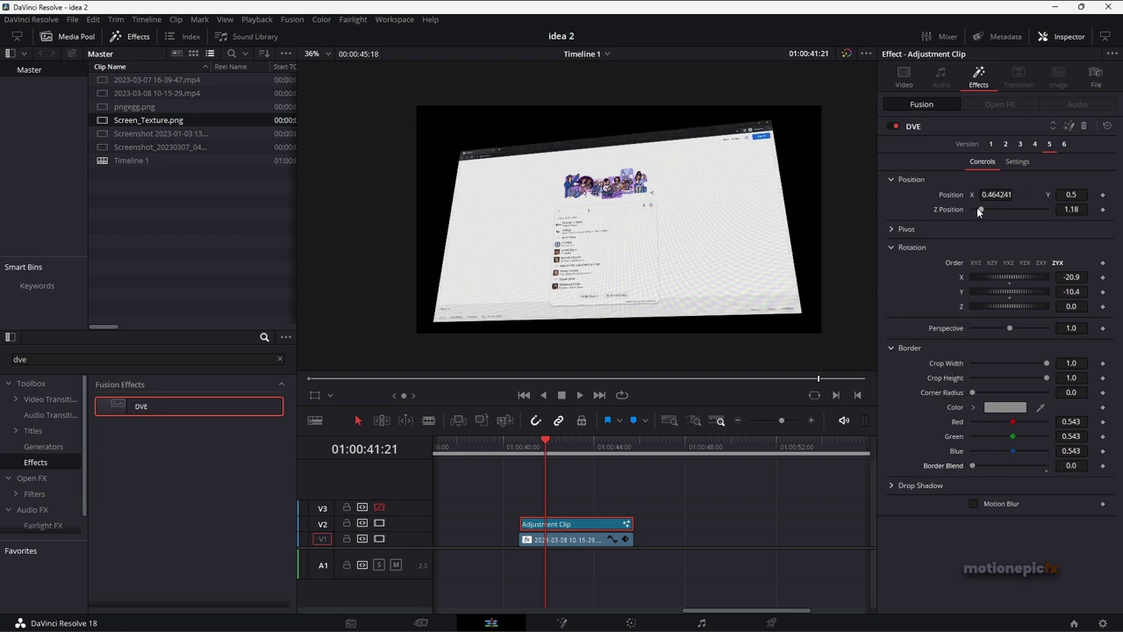
- Set DVE Z Position 0.31, Rotation Y 32.0°, Position X 0.589, then return to 01:00:40:18
{"action": "left_click_drag", "start_coordinate": [1066, 209], "coordinate": [969, 208]}
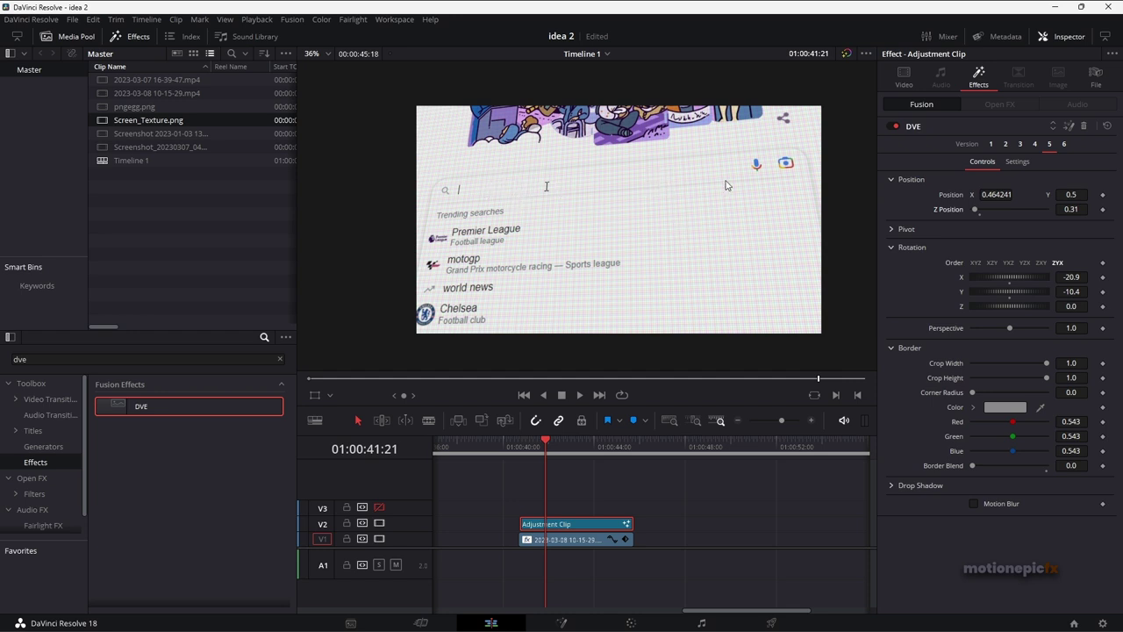
{"action": "mouse_move", "coordinate": [1012, 277]}
{"action": "left_mouse_down"}
{"action": "mouse_move", "coordinate": [1017, 291]}
{"action": "mouse_move", "coordinate": [1009, 277]}
{"action": "left_mouse_up"}
{"action": "left_click_drag", "start_coordinate": [996, 194], "coordinate": [991, 194]}
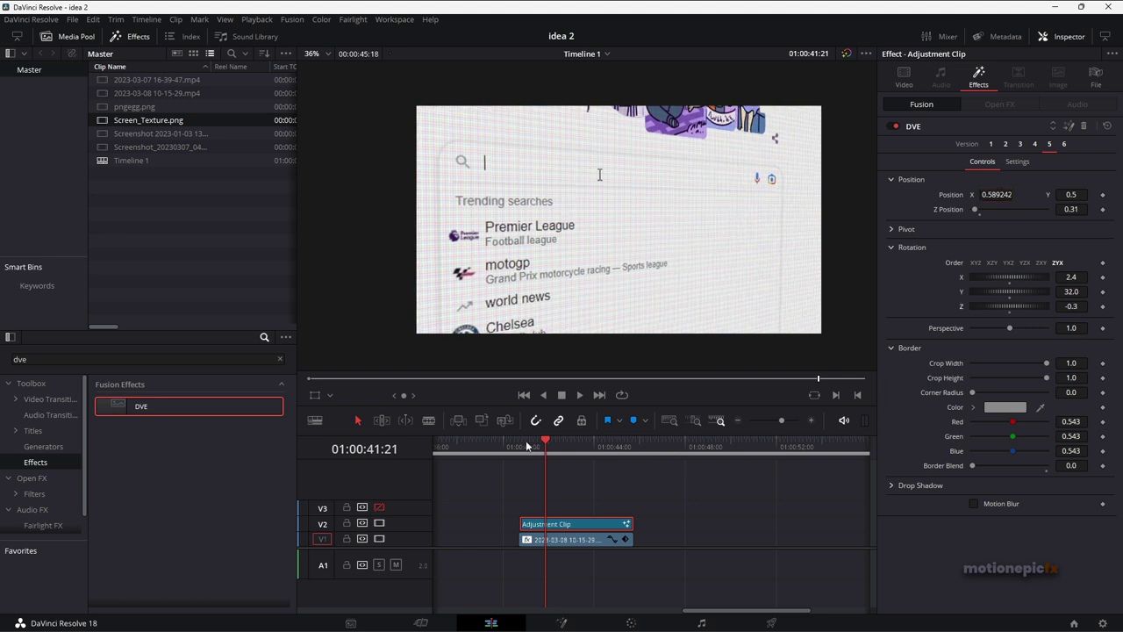
{"action": "left_click_drag", "start_coordinate": [538, 446], "coordinate": [520, 446]}
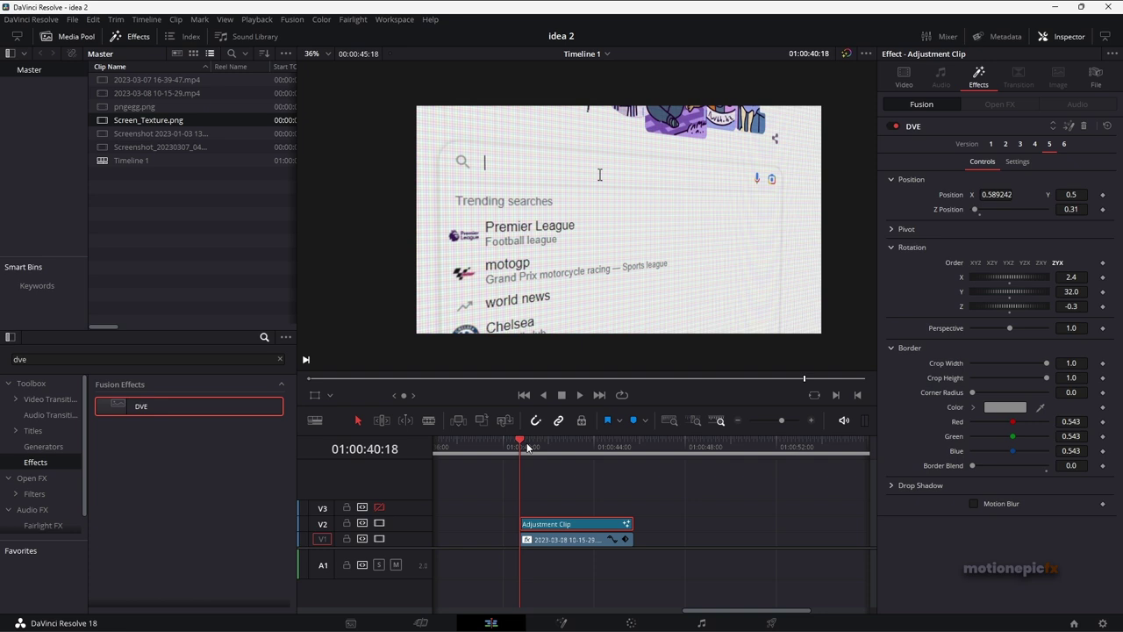
- Keyframe the DVE position at the start and raise Position Y to about 0.61 at 01:00:45
{"action": "left_click", "coordinate": [1103, 195]}
{"action": "left_click", "coordinate": [628, 450]}
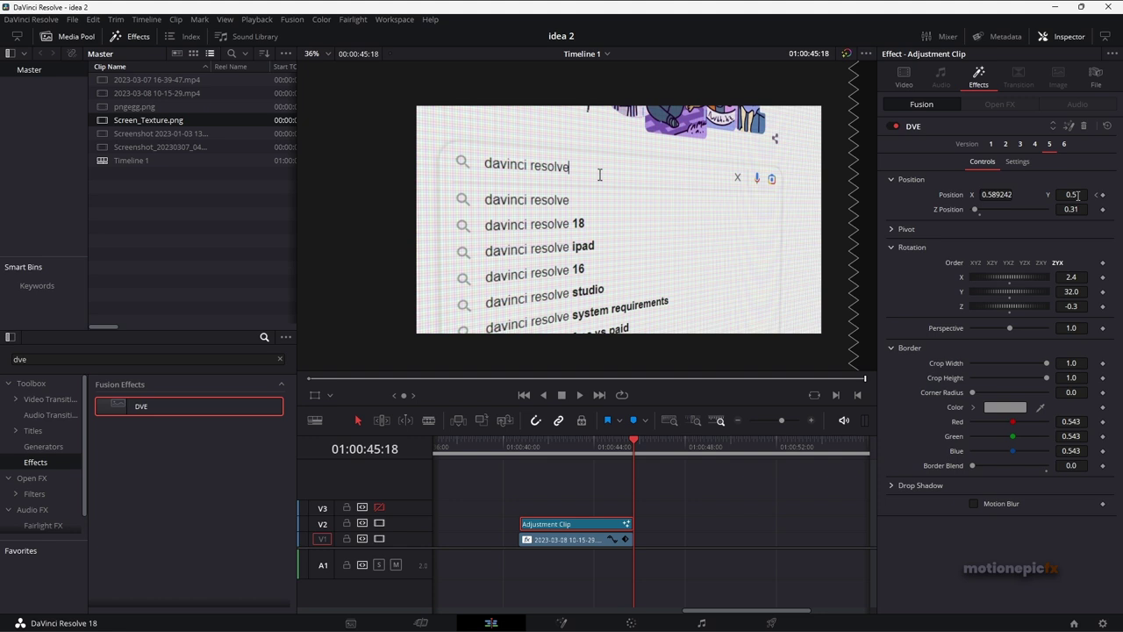
{"action": "mouse_move", "coordinate": [1071, 194]}
{"action": "left_mouse_down"}
{"action": "mouse_move", "coordinate": [1111, 194]}
{"action": "mouse_move", "coordinate": [1077, 194]}
{"action": "mouse_move", "coordinate": [1088, 194]}
{"action": "left_mouse_up"}
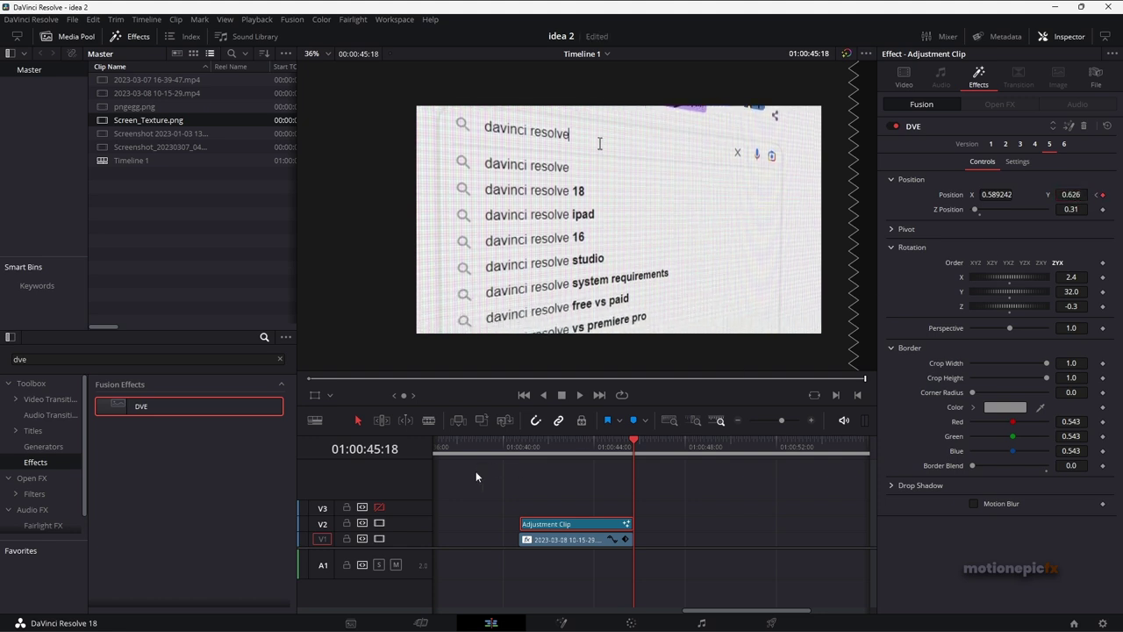
- Extend the adjustment clip's start to 01:00:40:17 and preview the animated zoom
{"action": "left_click", "coordinate": [517, 447]}
{"action": "left_click", "coordinate": [597, 497]}
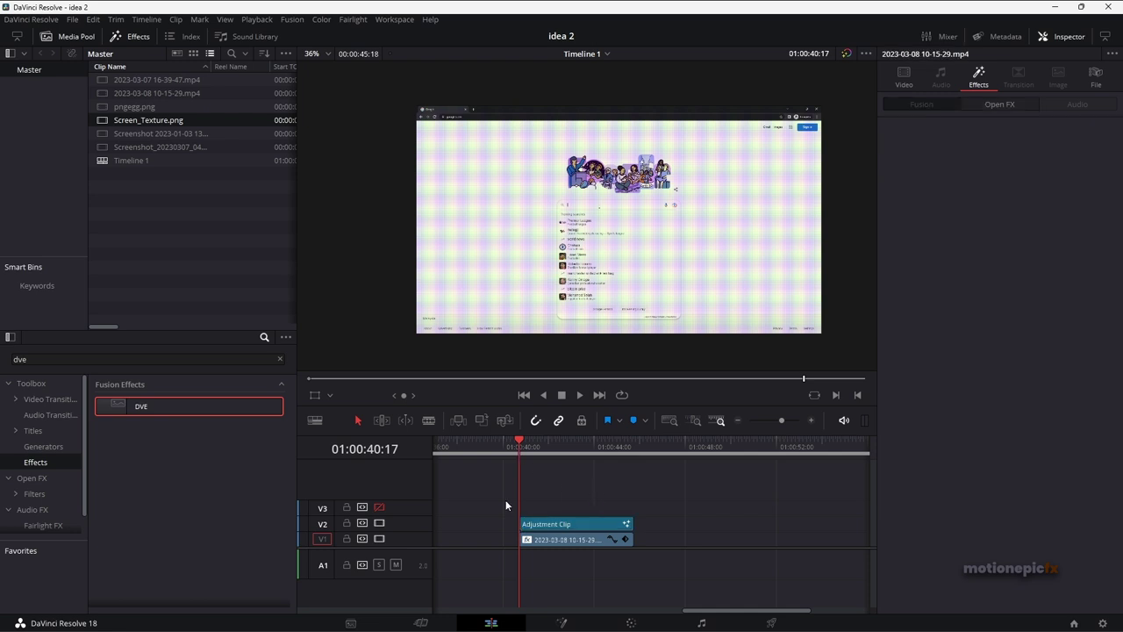
{"action": "left_click_drag", "start_coordinate": [785, 420], "coordinate": [790, 420]}
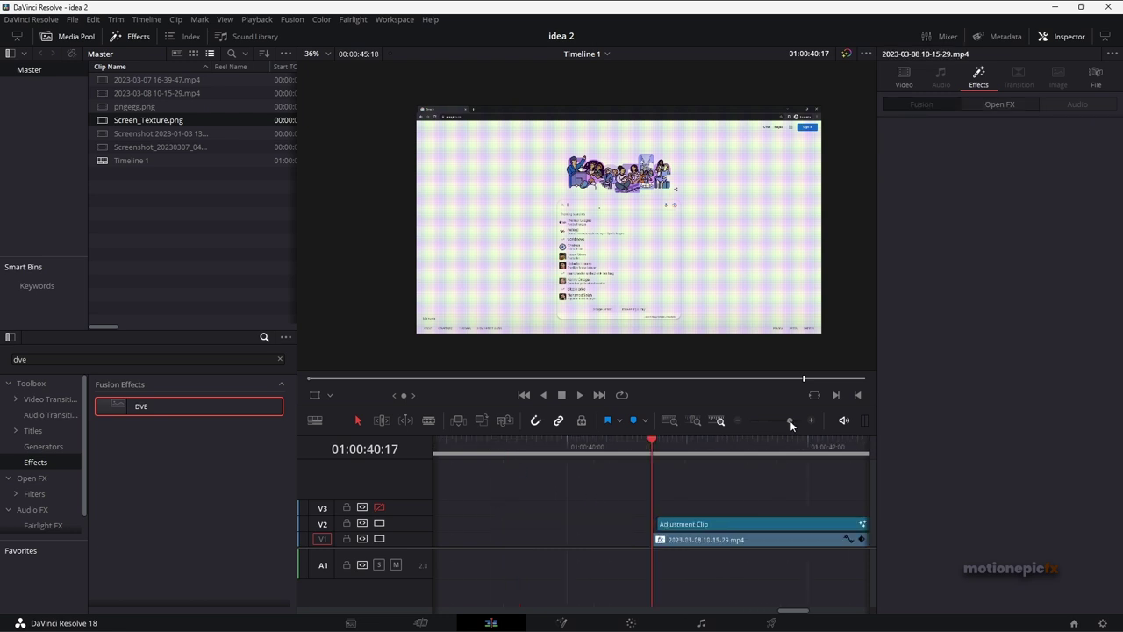
{"action": "left_click_drag", "start_coordinate": [655, 525], "coordinate": [650, 525]}
{"action": "left_click_drag", "start_coordinate": [786, 420], "coordinate": [785, 423]}
{"action": "key", "text": "space"}
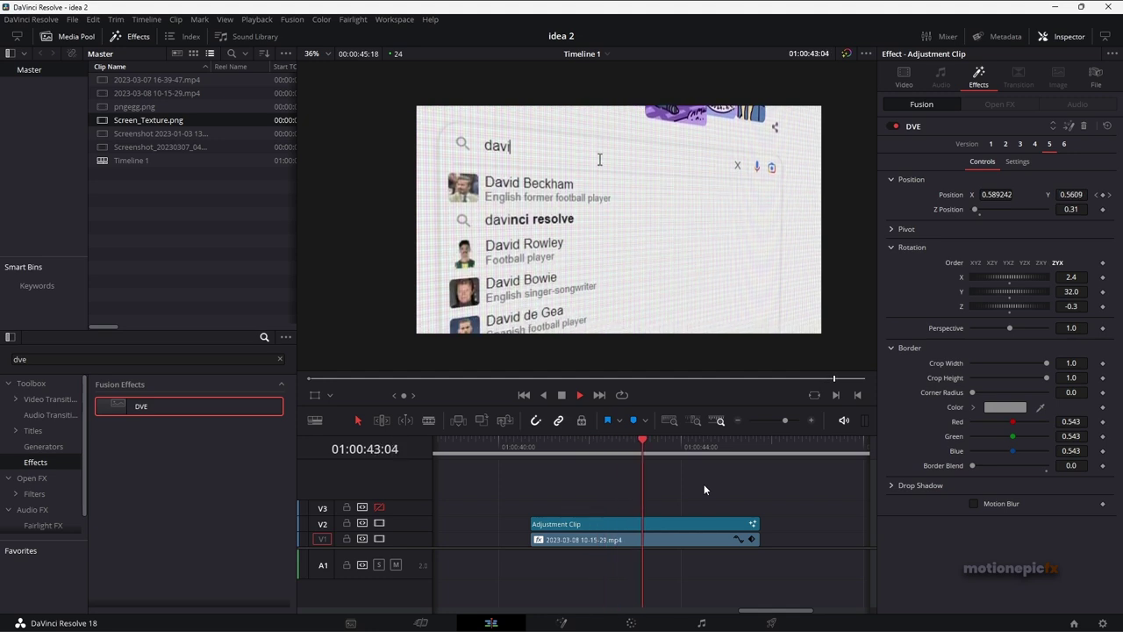
{"action": "key", "text": "space"}
- Place a copy of the Scanlines screen-recording clip later on V1, extending the timeline to 00:00:53:01
{"action": "left_click", "coordinate": [533, 449]}
{"action": "key", "text": "]"}
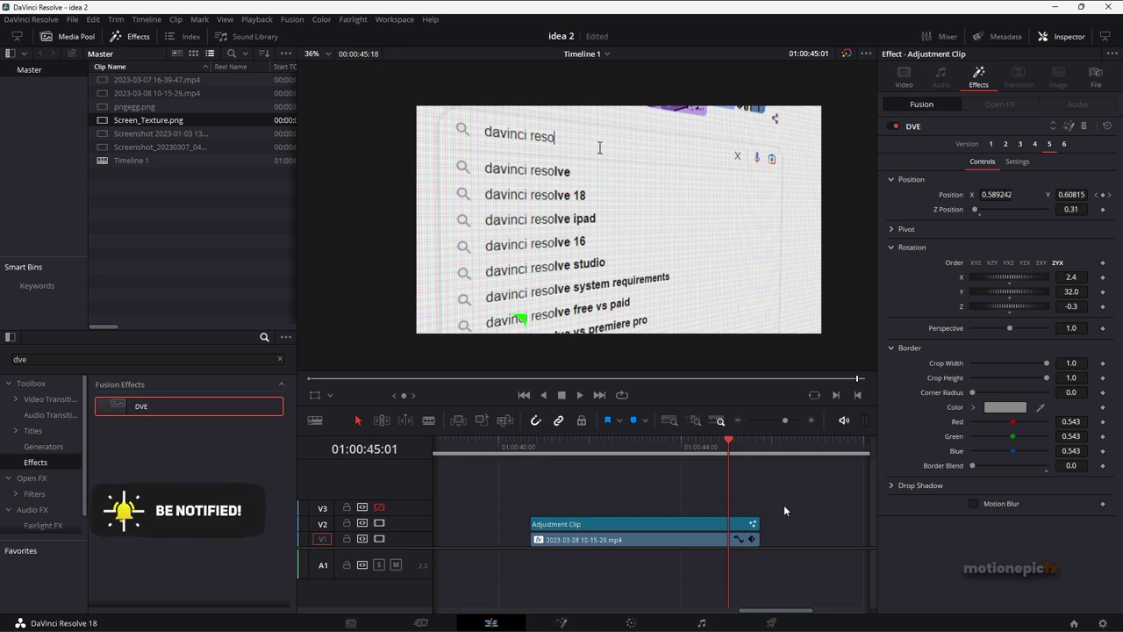
{"action": "scroll", "coordinate": [794, 500], "scroll_direction": "right", "scroll_amount": 2}
{"action": "scroll", "coordinate": [619, 514], "scroll_direction": "right", "scroll_amount": 4}
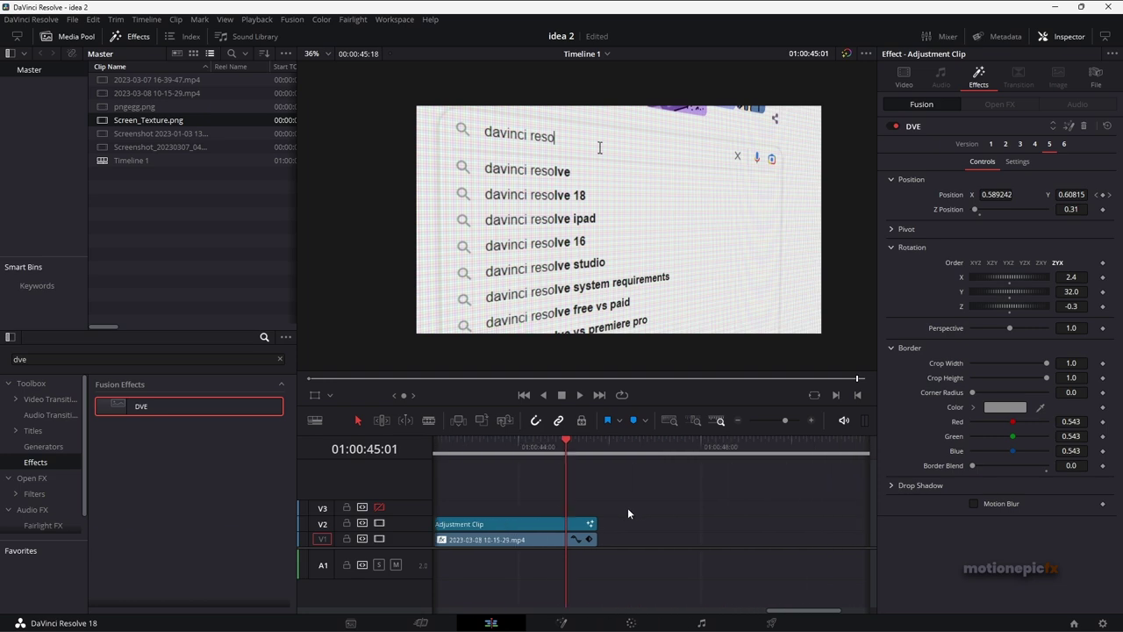
{"action": "scroll", "coordinate": [667, 516], "scroll_direction": "left", "scroll_amount": 2}
{"action": "left_click_drag", "start_coordinate": [587, 540], "coordinate": [822, 537]}
{"action": "scroll", "coordinate": [602, 529], "scroll_direction": "right", "scroll_amount": 6}
{"action": "mouse_move", "coordinate": [602, 529]}
{"action": "left_mouse_down"}
{"action": "mouse_move", "coordinate": [645, 518]}
{"action": "mouse_move", "coordinate": [617, 526]}
{"action": "left_mouse_up"}
{"action": "scroll", "coordinate": [618, 526], "scroll_direction": "right", "scroll_amount": 2}
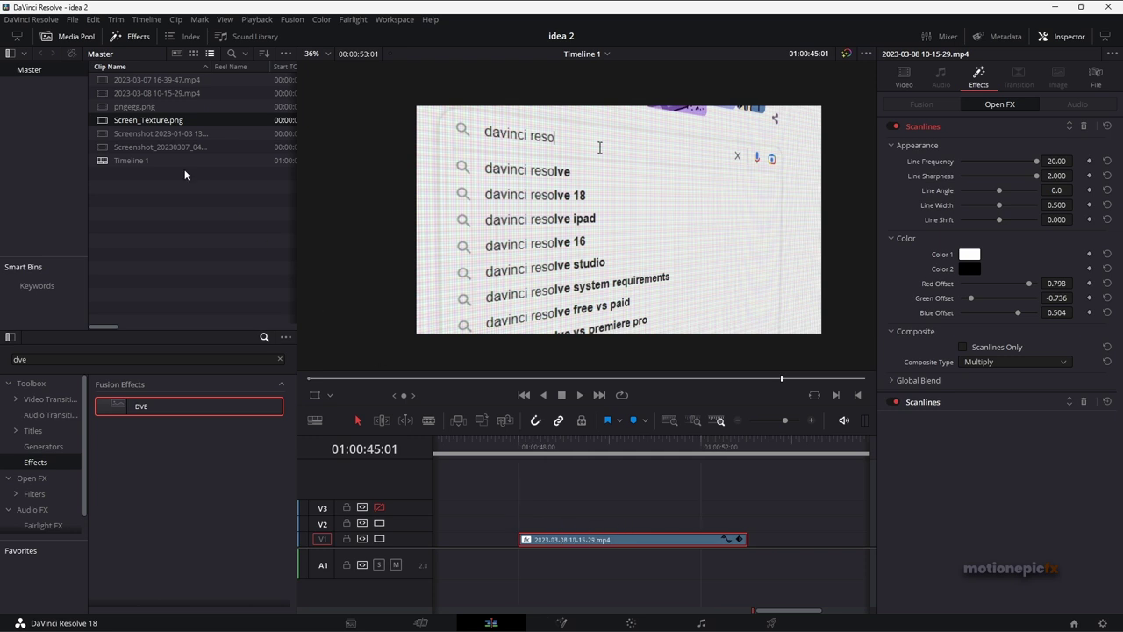
- Put Screen_Texture.png on V2 over the second clip, blended Multiply at 4.58 opacity
{"action": "left_click", "coordinate": [102, 122]}
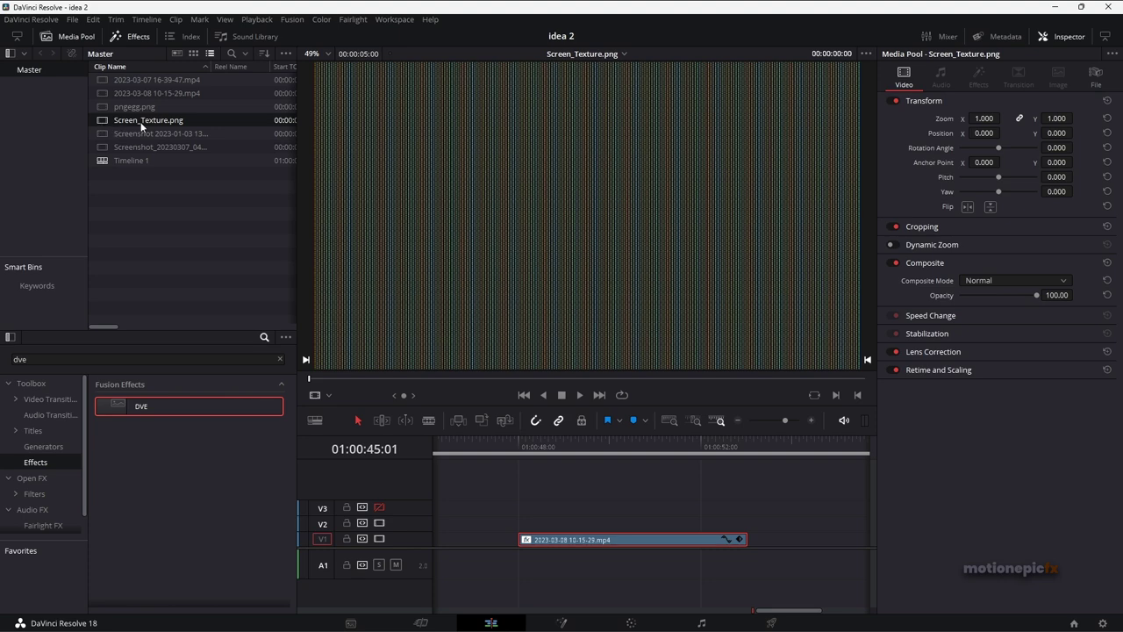
{"action": "left_click_drag", "start_coordinate": [116, 124], "coordinate": [514, 526]}
{"action": "left_click", "coordinate": [569, 446]}
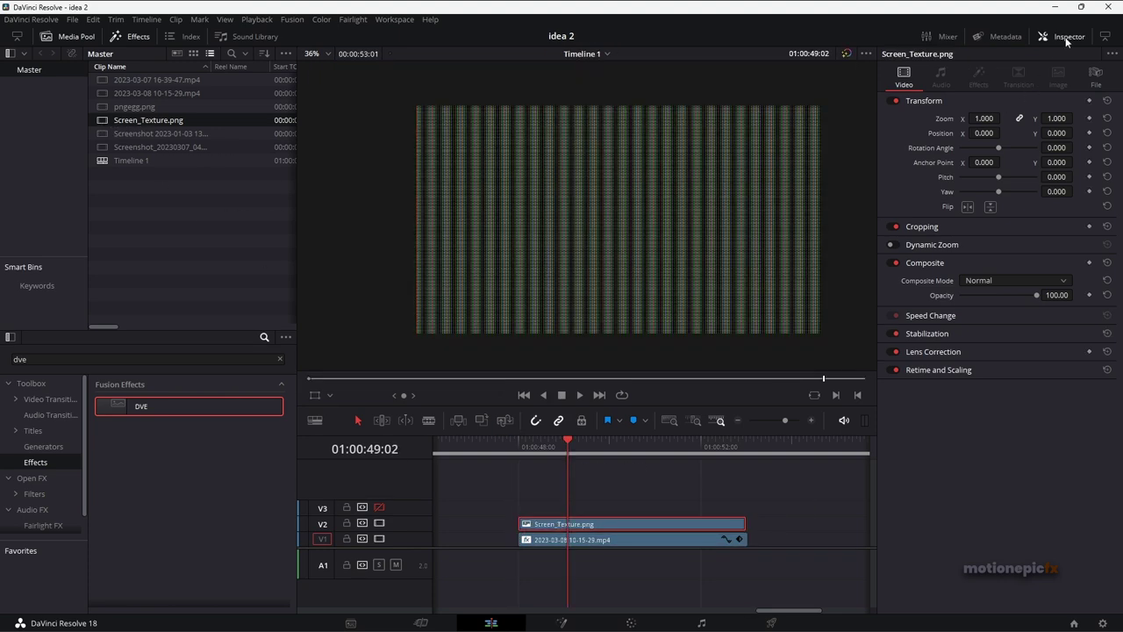
{"action": "left_click", "coordinate": [984, 279]}
{"action": "scroll", "coordinate": [990, 368], "scroll_direction": "down", "scroll_amount": 5}
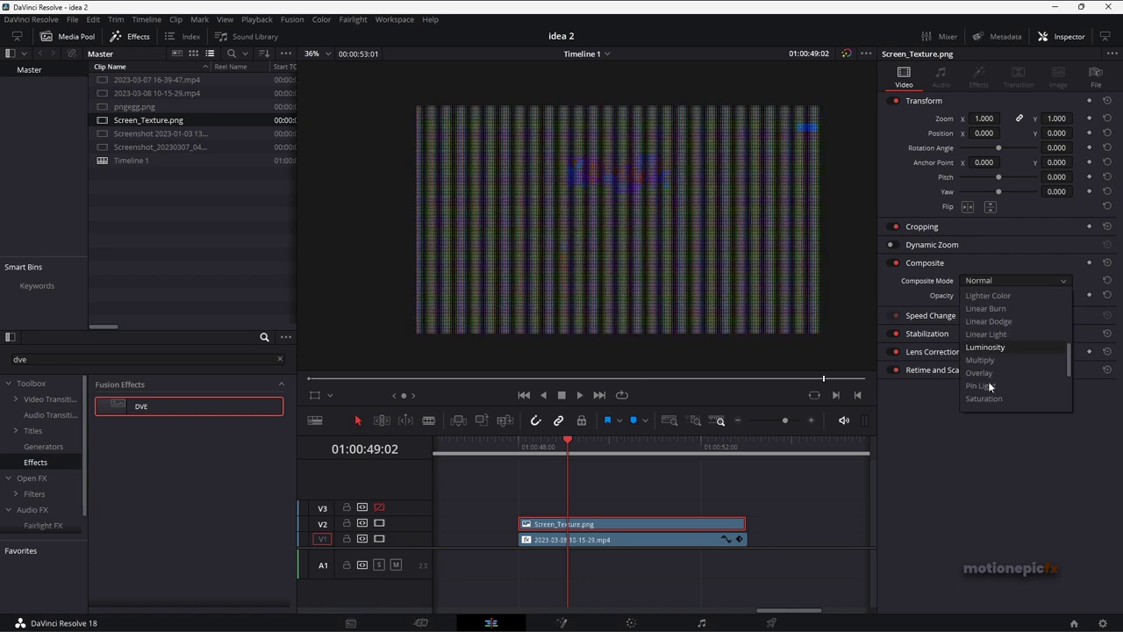
{"action": "left_click", "coordinate": [983, 359]}
{"action": "left_click_drag", "start_coordinate": [1037, 295], "coordinate": [961, 293]}
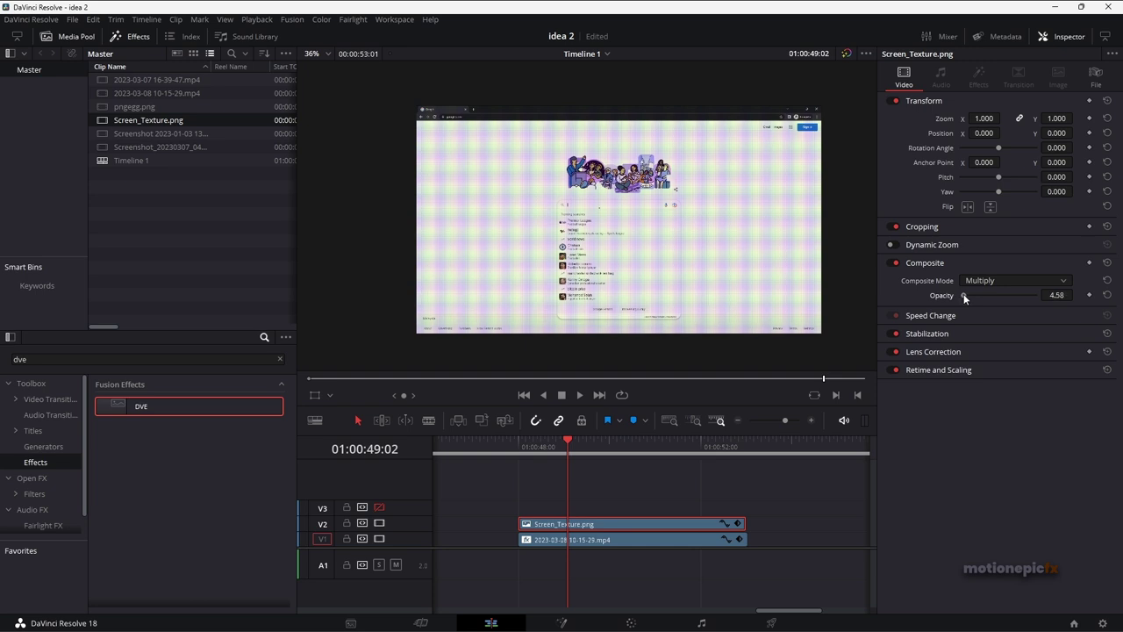
- Zoom the viewer in and out to inspect the faint texture grid
{"action": "scroll", "coordinate": [611, 226], "scroll_direction": "up", "scroll_amount": 2}
{"action": "scroll", "coordinate": [619, 321], "scroll_direction": "up", "scroll_amount": 3}
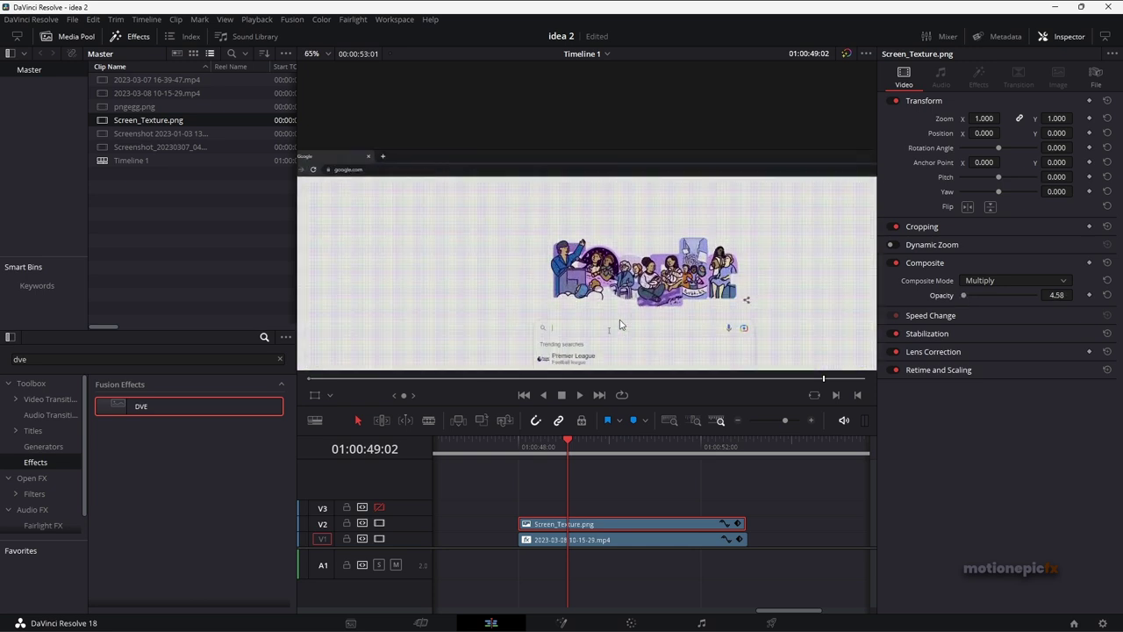
{"action": "scroll", "coordinate": [619, 321], "scroll_direction": "down", "scroll_amount": 3}
{"action": "scroll", "coordinate": [626, 161], "scroll_direction": "up", "scroll_amount": 5}
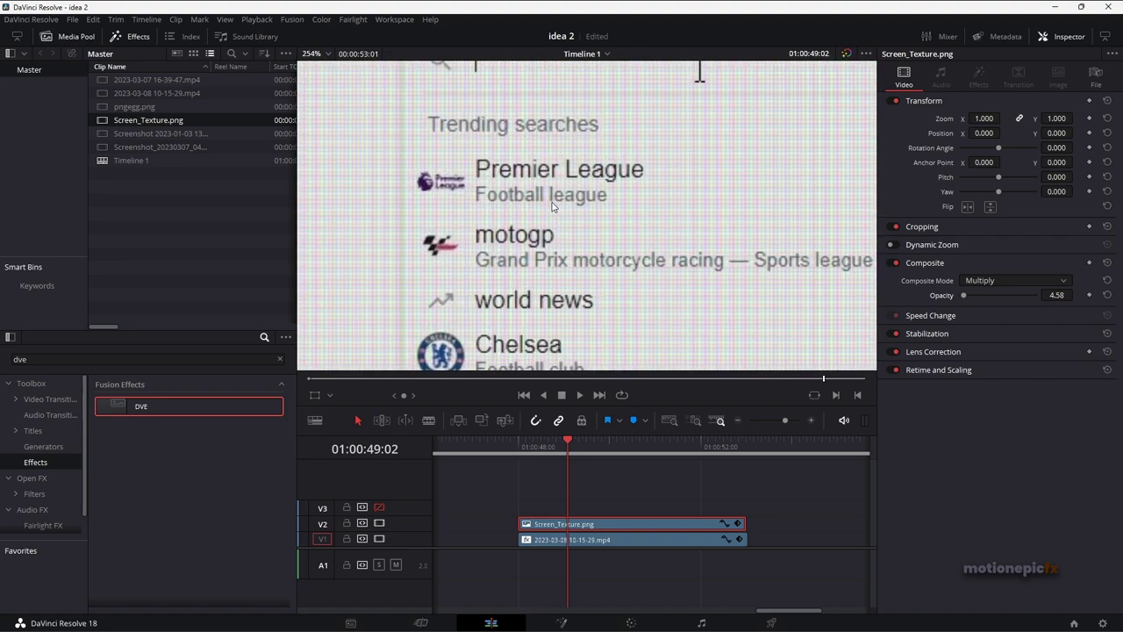
{"action": "scroll", "coordinate": [552, 207], "scroll_direction": "up", "scroll_amount": 4}
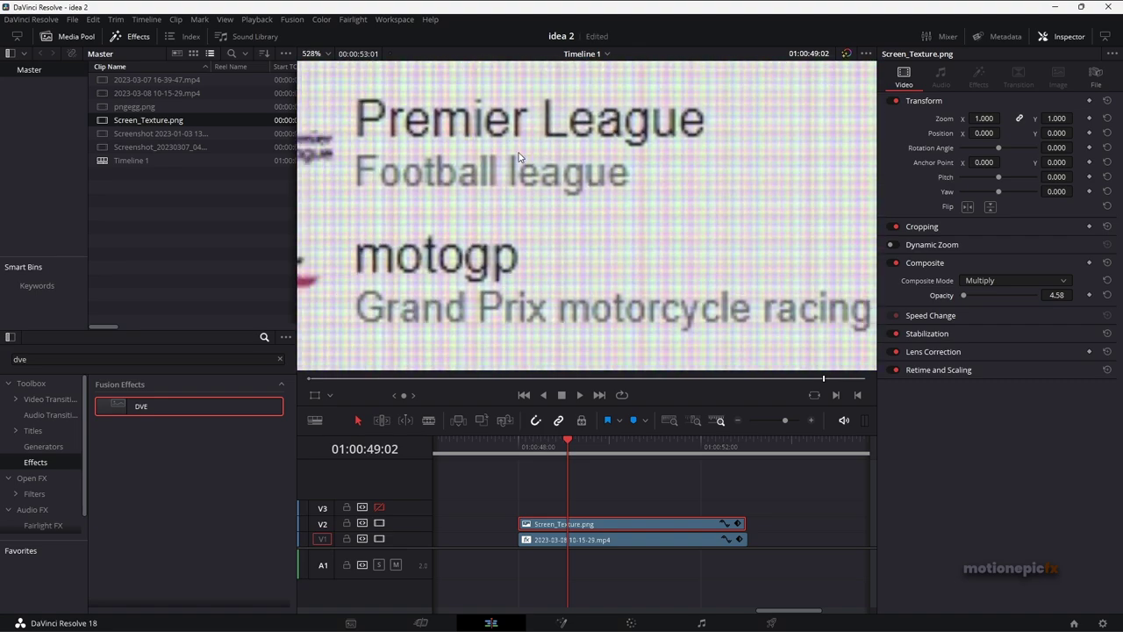
{"action": "scroll", "coordinate": [519, 157], "scroll_direction": "down", "scroll_amount": 5}
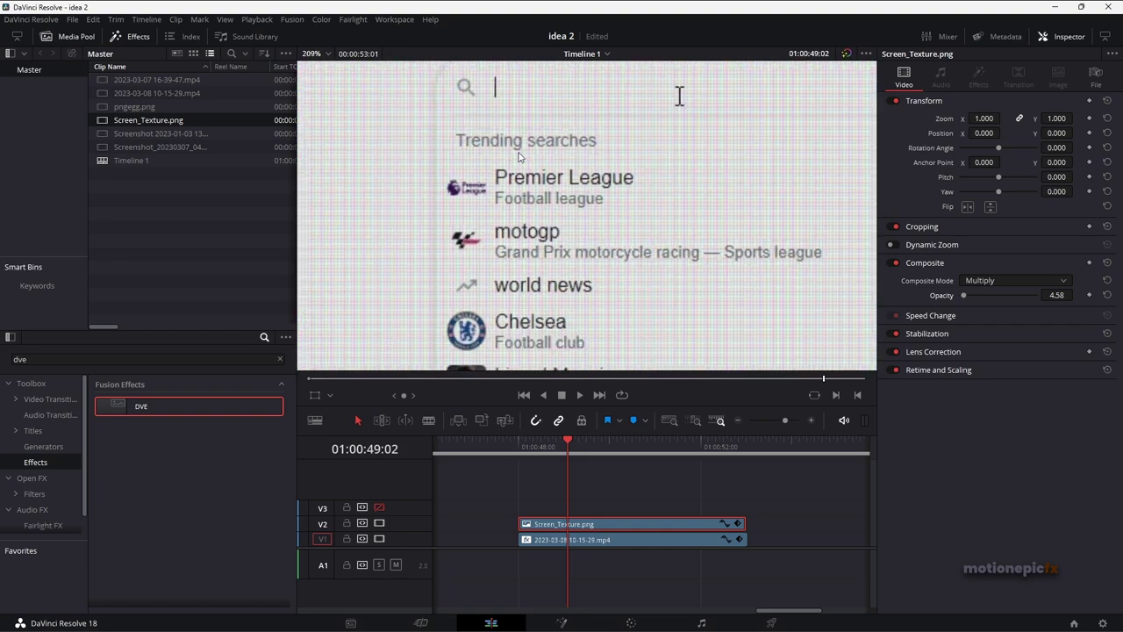
{"action": "scroll", "coordinate": [518, 157], "scroll_direction": "down", "scroll_amount": 5}
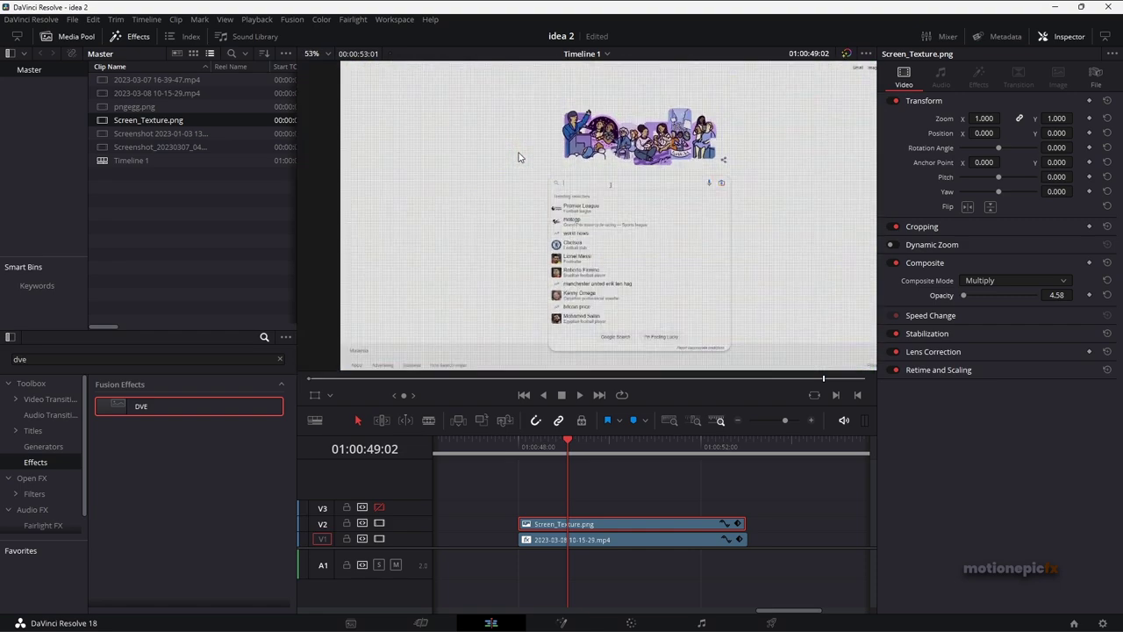
{"action": "scroll", "coordinate": [725, 281], "scroll_direction": "down", "scroll_amount": 1}
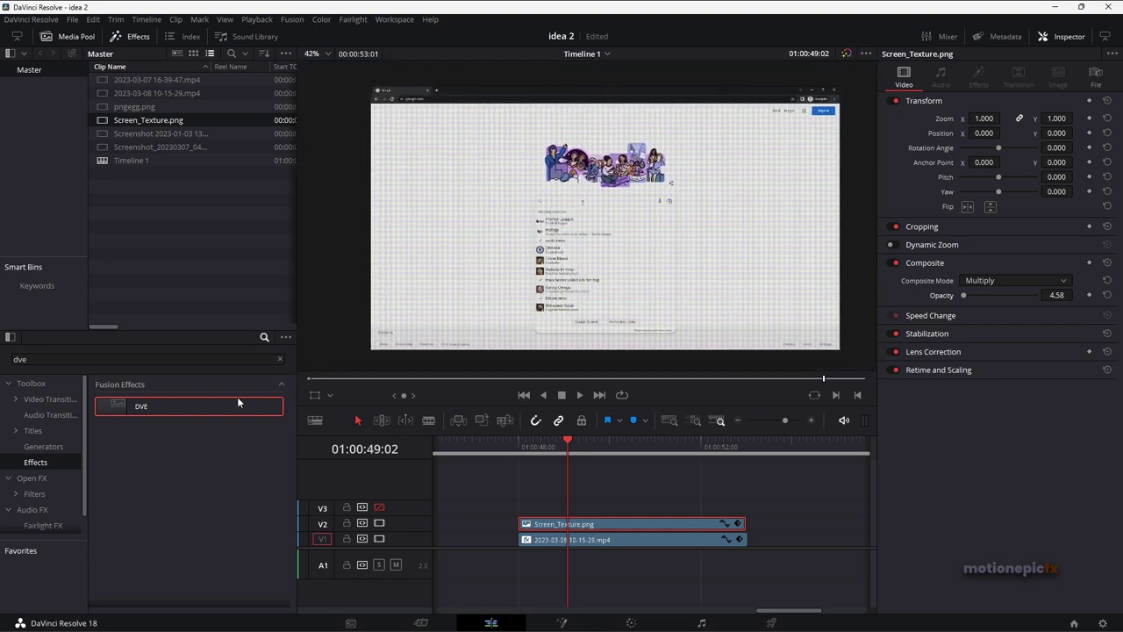
- Add an Adjustment Clip onto V3 above the texture and select it
{"action": "left_click", "coordinate": [280, 358]}
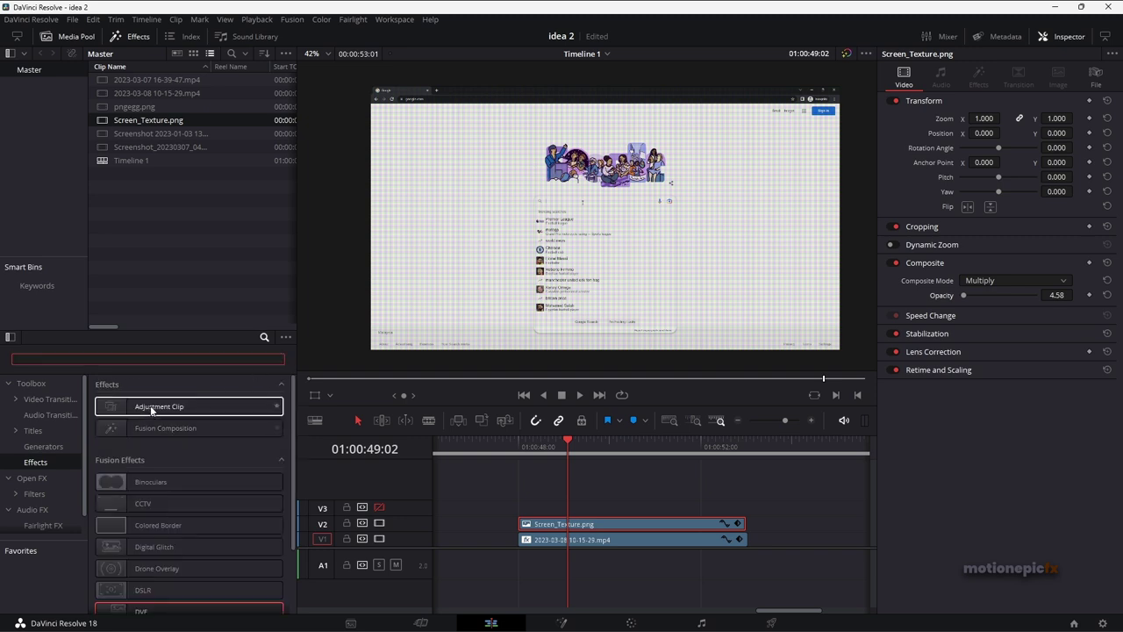
{"action": "left_click_drag", "start_coordinate": [153, 411], "coordinate": [575, 506]}
{"action": "left_click", "coordinate": [580, 507]}
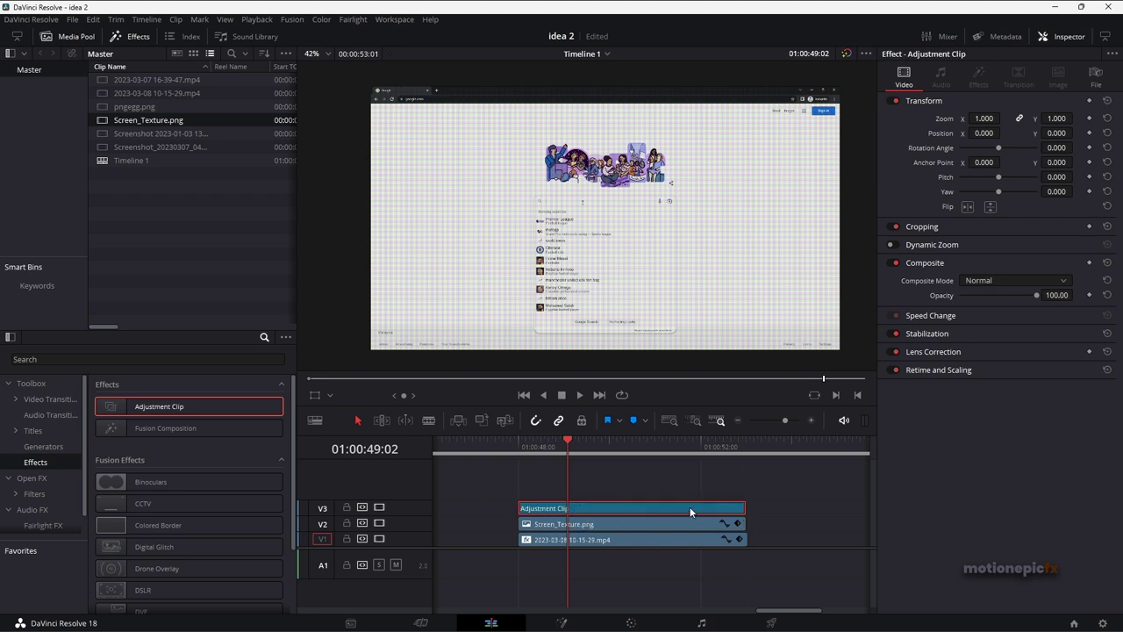
- Apply the DVE effect to the V3 adjustment clip, shrinking the image to the upper right
{"action": "left_click", "coordinate": [85, 359]}
{"action": "type", "text": "dve"}
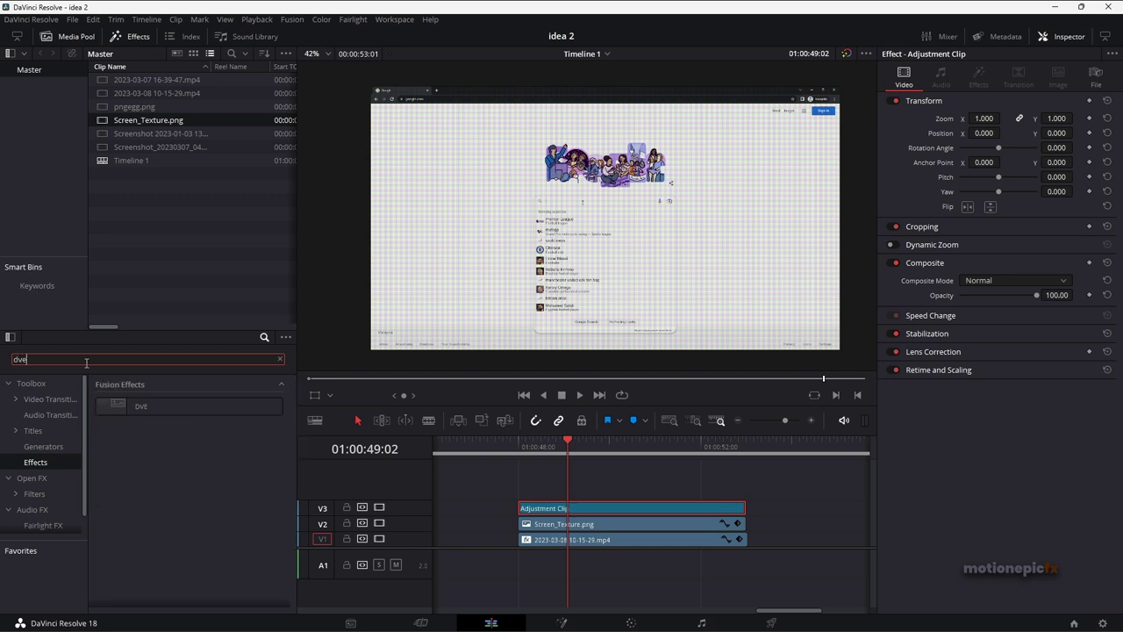
{"action": "left_click_drag", "start_coordinate": [140, 405], "coordinate": [570, 506]}
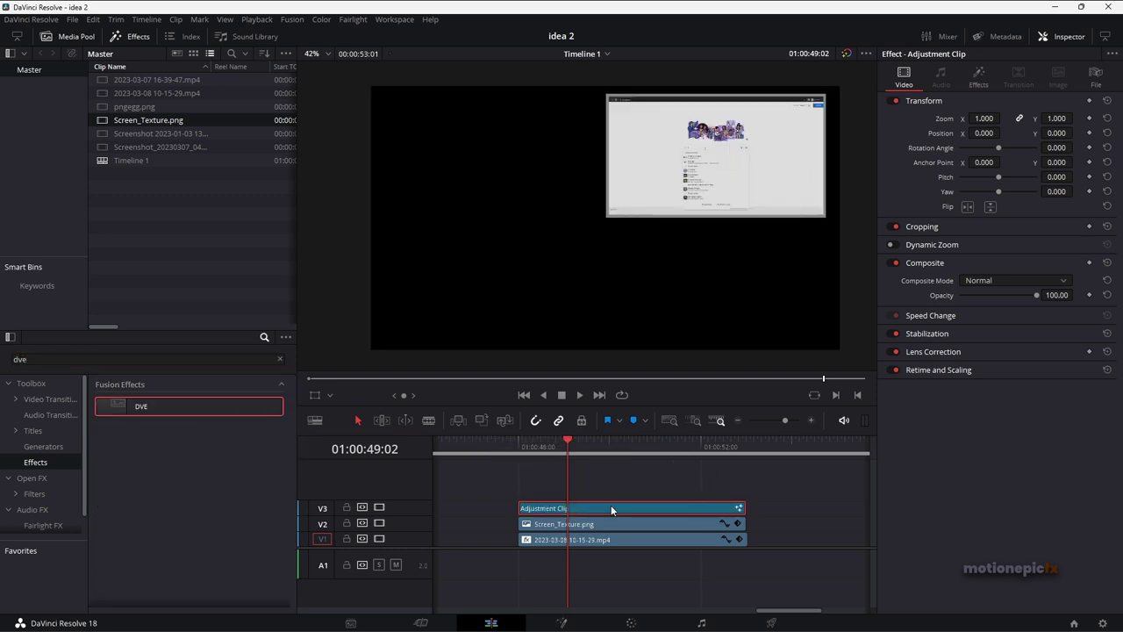
- Switch the DVE to version 5 and set Border Blend to 0
{"action": "left_click", "coordinate": [978, 77]}
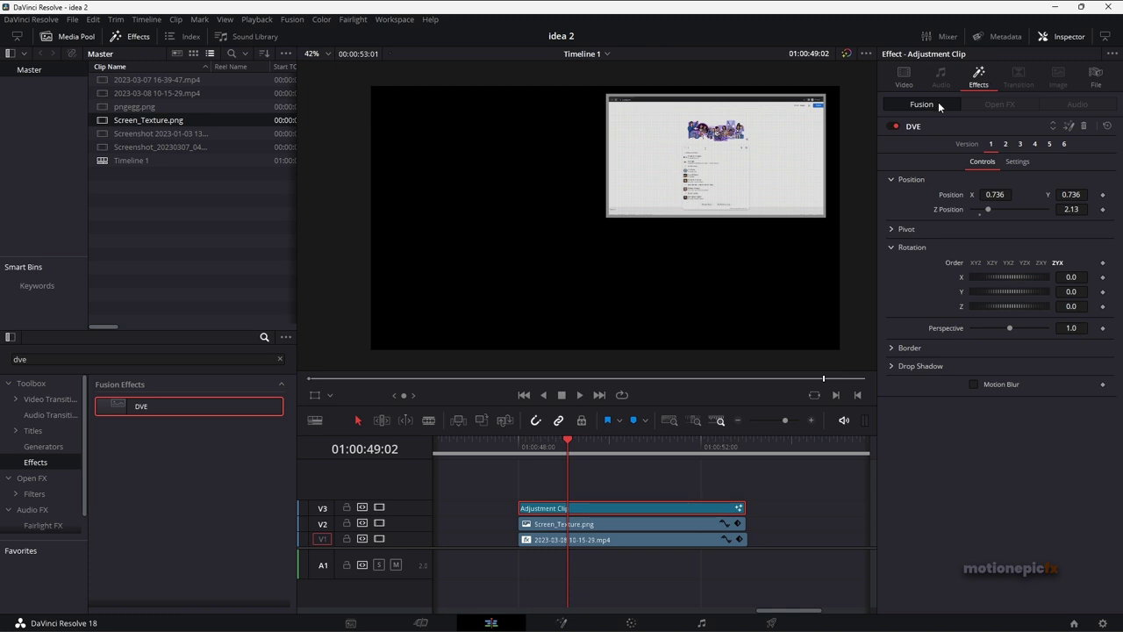
{"action": "left_click", "coordinate": [1049, 145]}
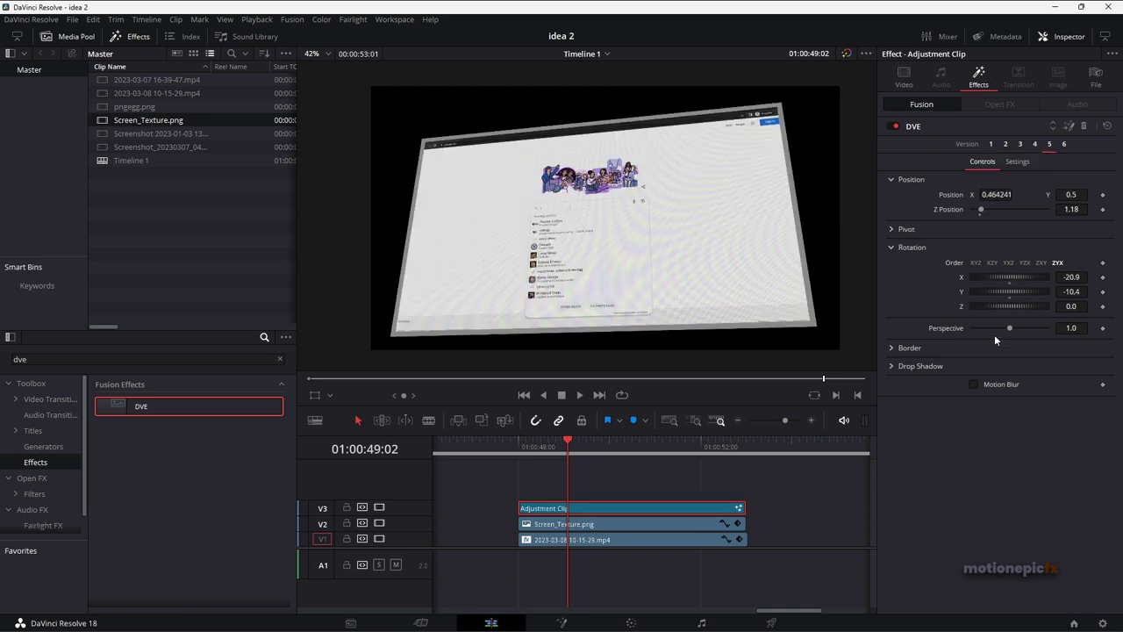
{"action": "left_click", "coordinate": [892, 348]}
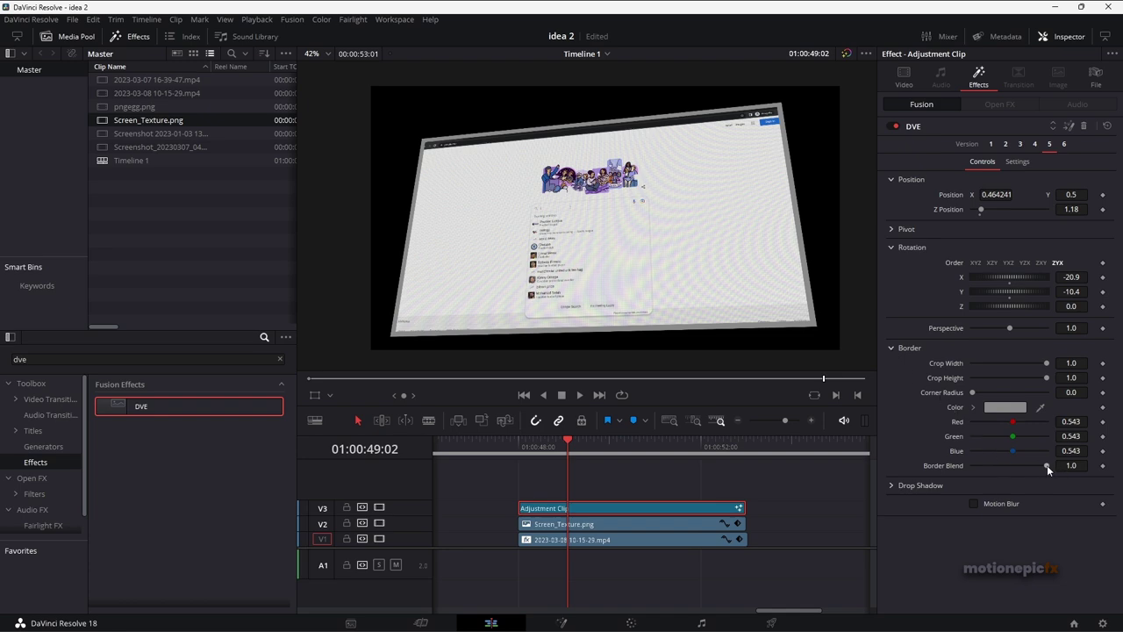
{"action": "left_click_drag", "start_coordinate": [1047, 467], "coordinate": [971, 457]}
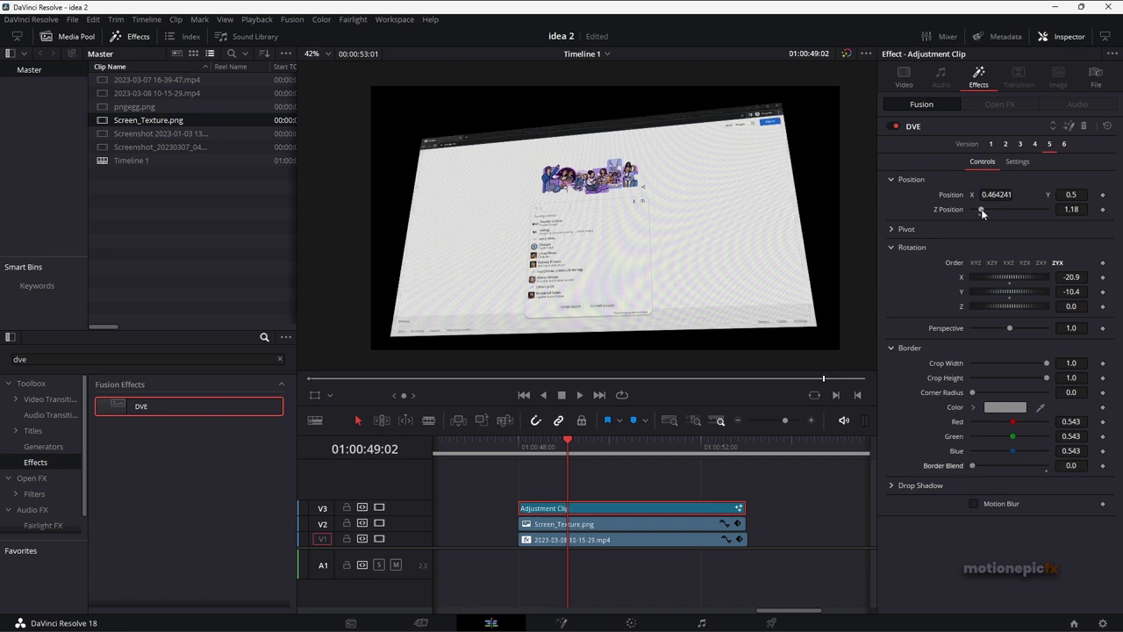
- Set Z Position to 0.4 and Rotation X to 38.8, and keyframe the rotation
{"action": "left_click_drag", "start_coordinate": [981, 212], "coordinate": [977, 208]}
{"action": "left_click_drag", "start_coordinate": [1072, 276], "coordinate": [1040, 277]}
{"action": "left_click", "coordinate": [520, 447]}
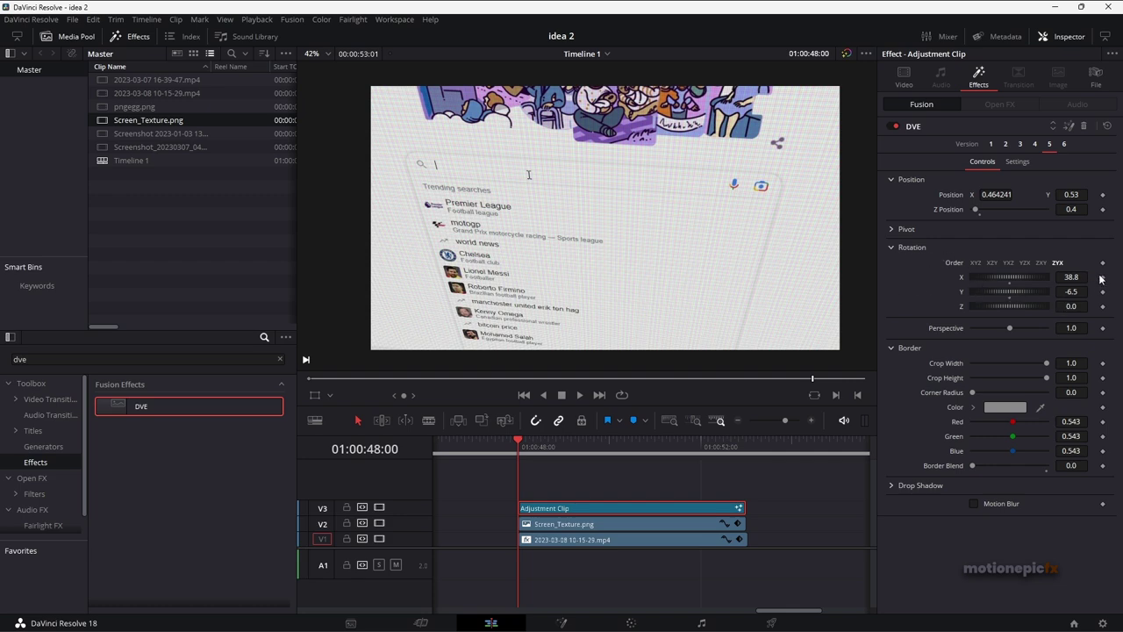
- On the clip's last frame, keyframe Rotation X at 18.0
{"action": "left_click_drag", "start_coordinate": [733, 449], "coordinate": [744, 450]}
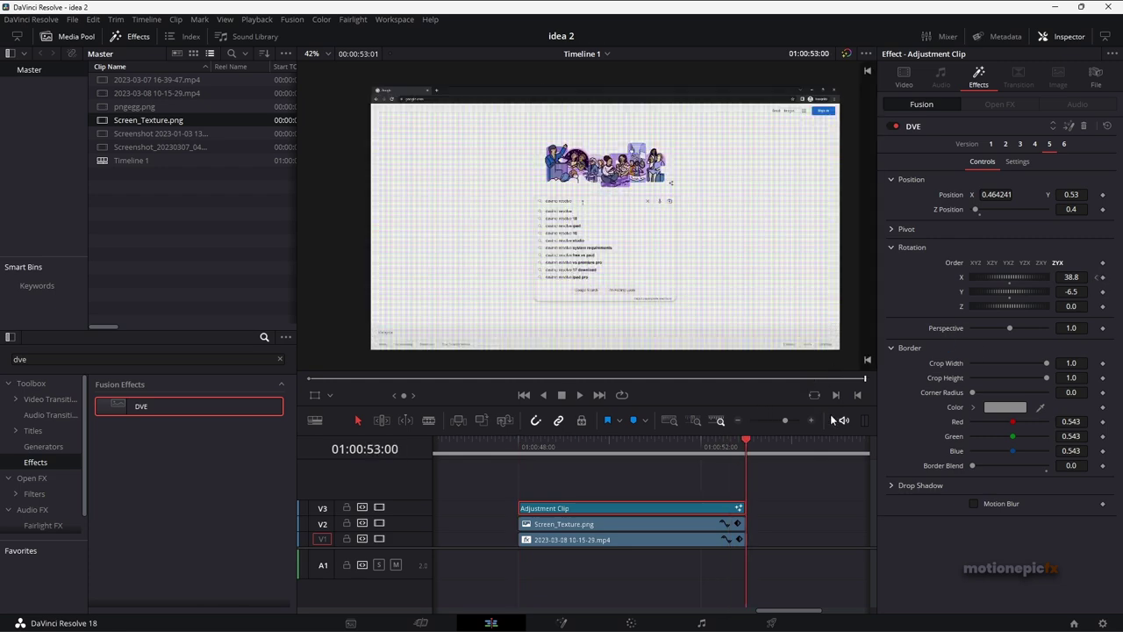
{"action": "key", "text": "Left"}
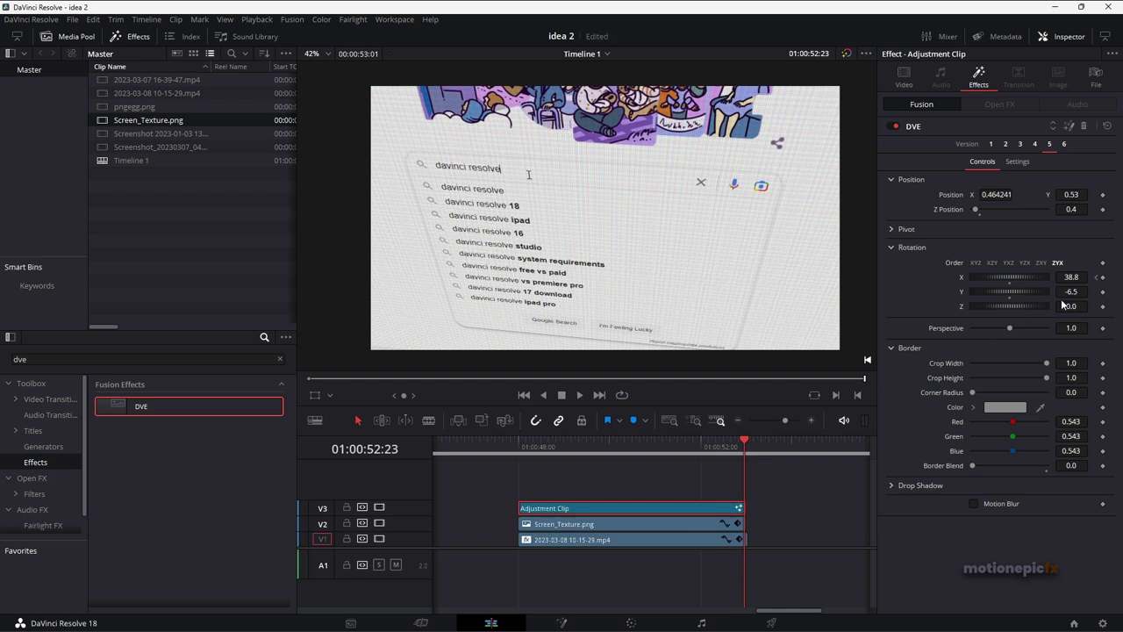
{"action": "left_click_drag", "start_coordinate": [1071, 276], "coordinate": [1040, 276]}
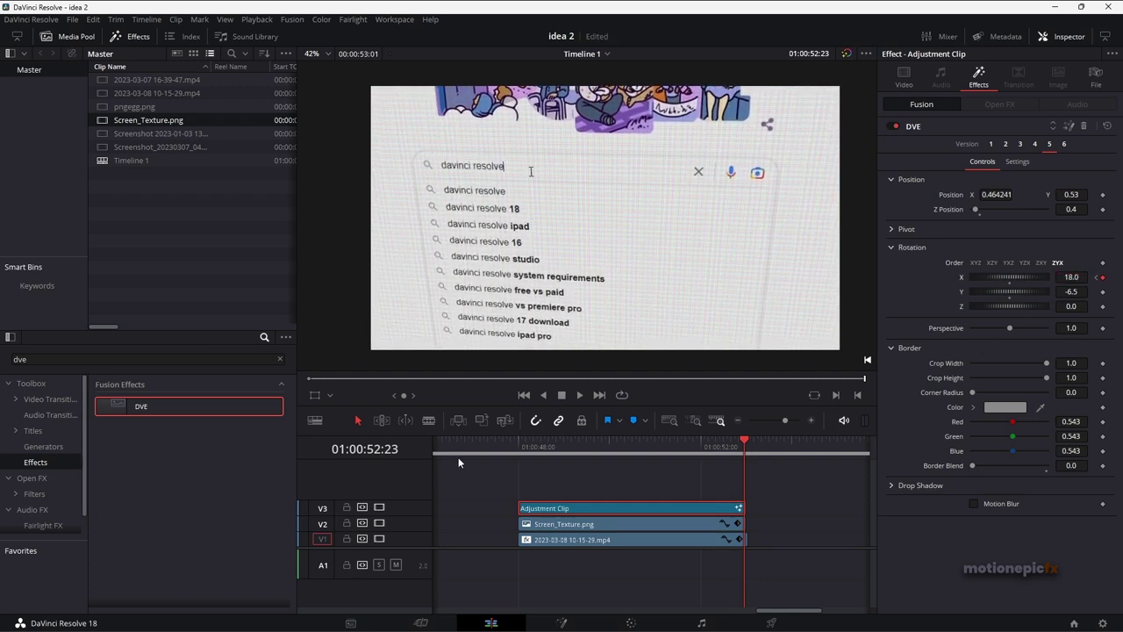
- Play the tilt animation from the clip start to check it
{"action": "left_click", "coordinate": [525, 450]}
{"action": "key", "text": "space"}
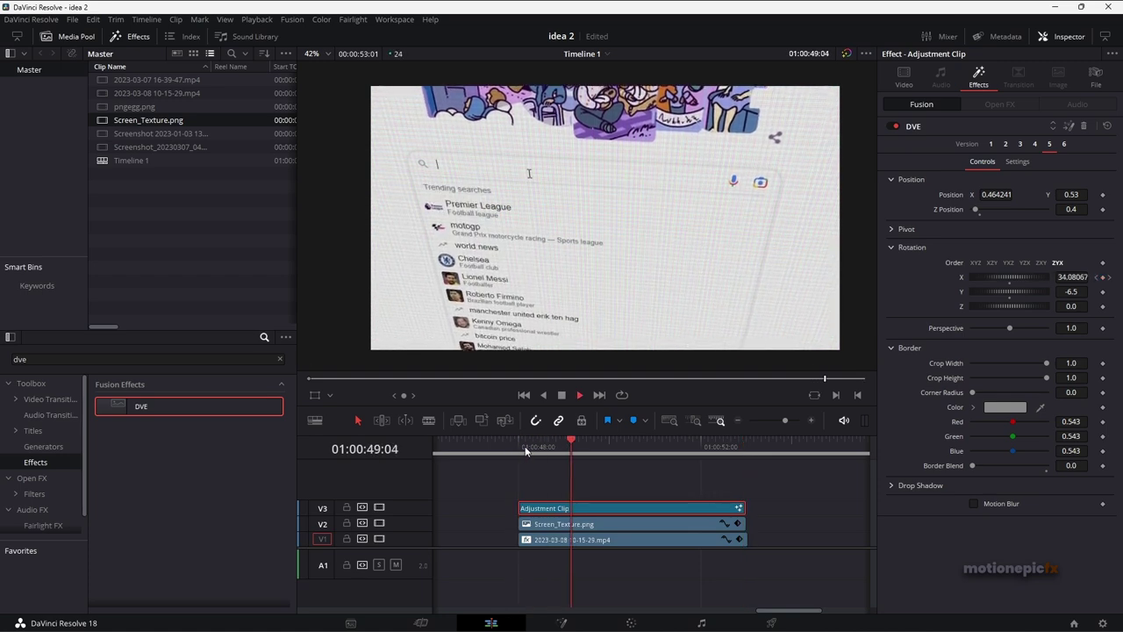
{"action": "key", "text": "space"}
{"action": "left_click", "coordinate": [519, 450]}
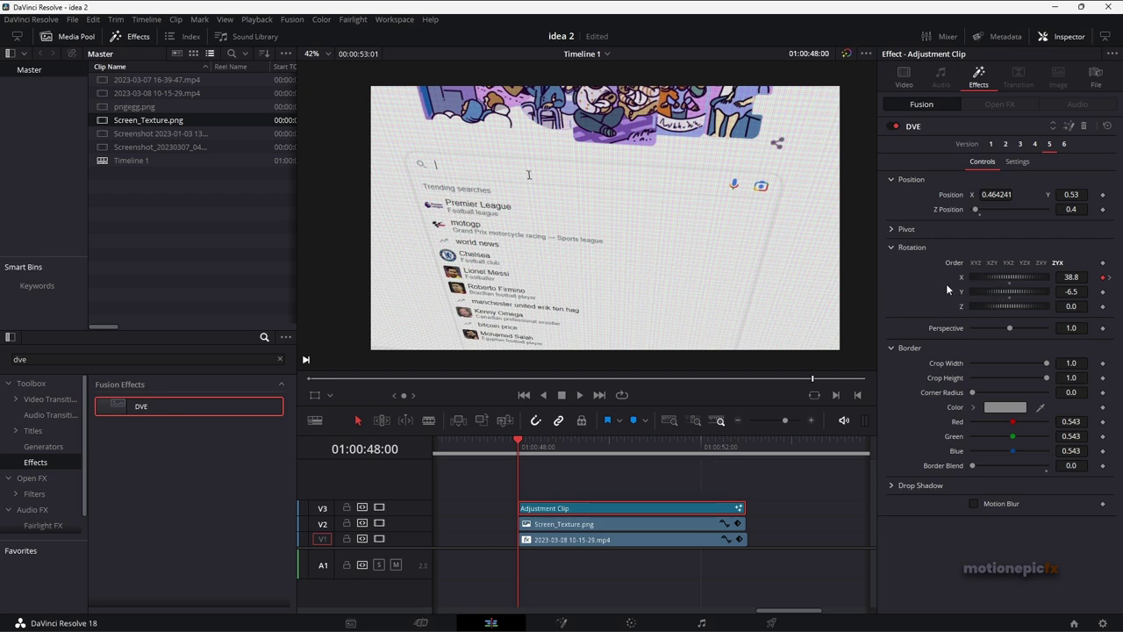
{"action": "left_click", "coordinate": [32, 19]}
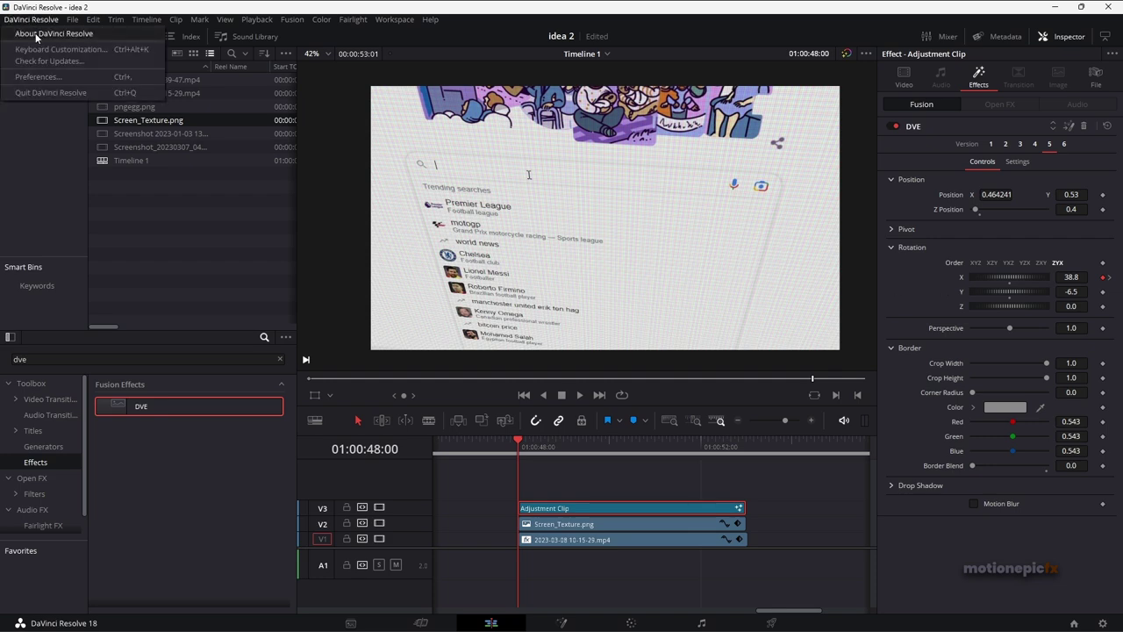
{"action": "left_click", "coordinate": [46, 34]}
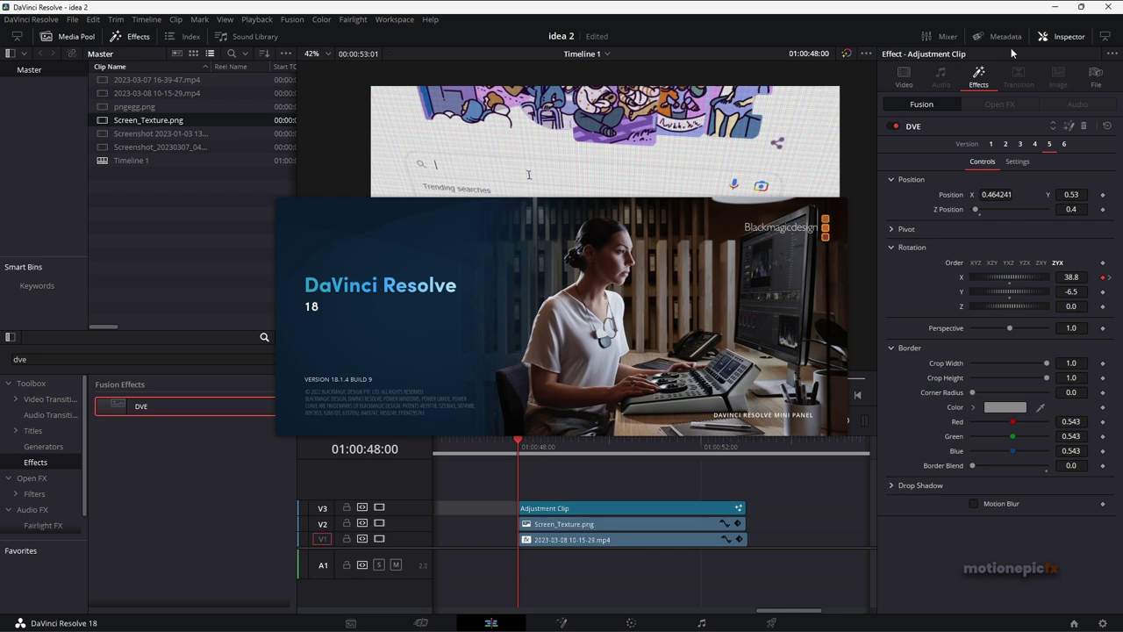
{"action": "left_click", "coordinate": [550, 320]}
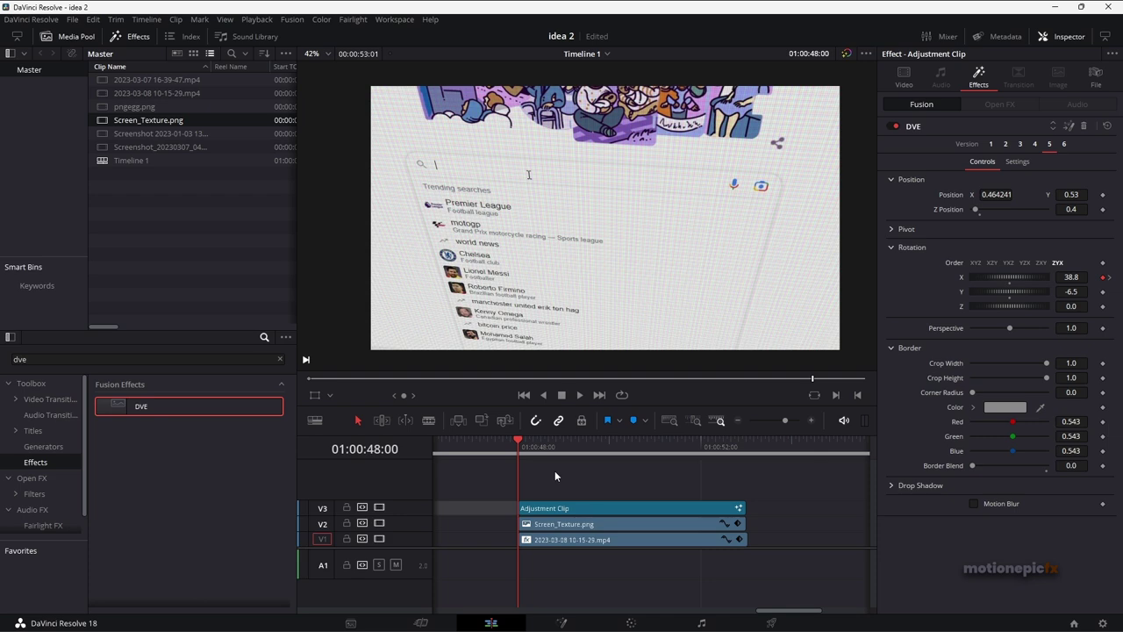
- Apply Resolve FX Camera Shake from an Effects search for 'cam' to the V3 adjustment clip, then preview
{"action": "left_click", "coordinate": [674, 505]}
{"action": "key", "text": "shift+Right"}
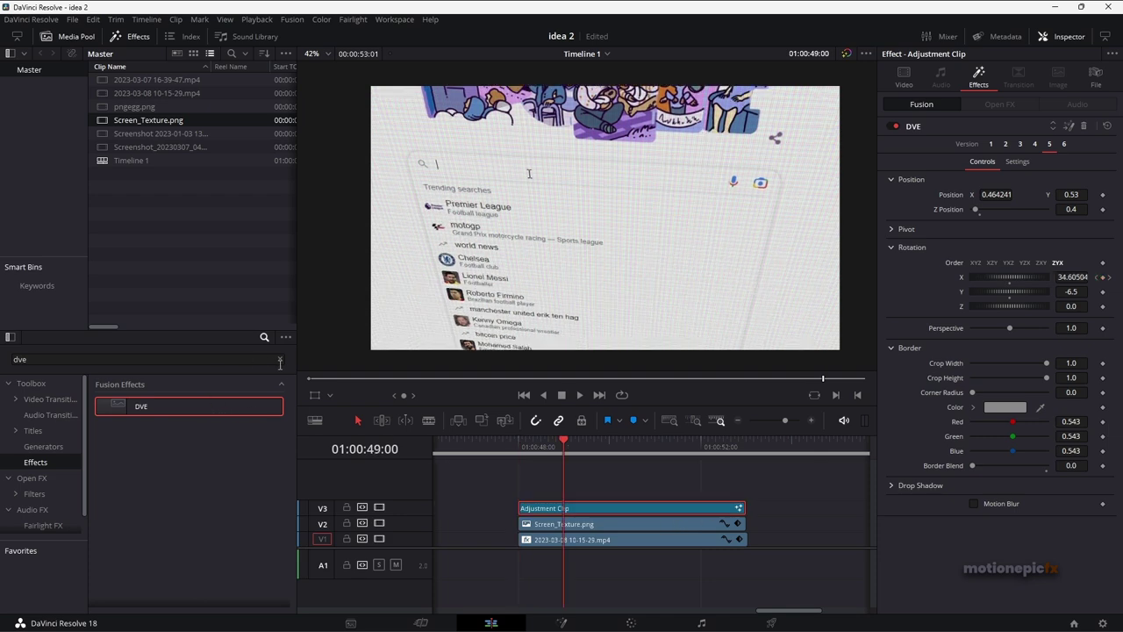
{"action": "left_click", "coordinate": [280, 359]}
{"action": "type", "text": "ca"}
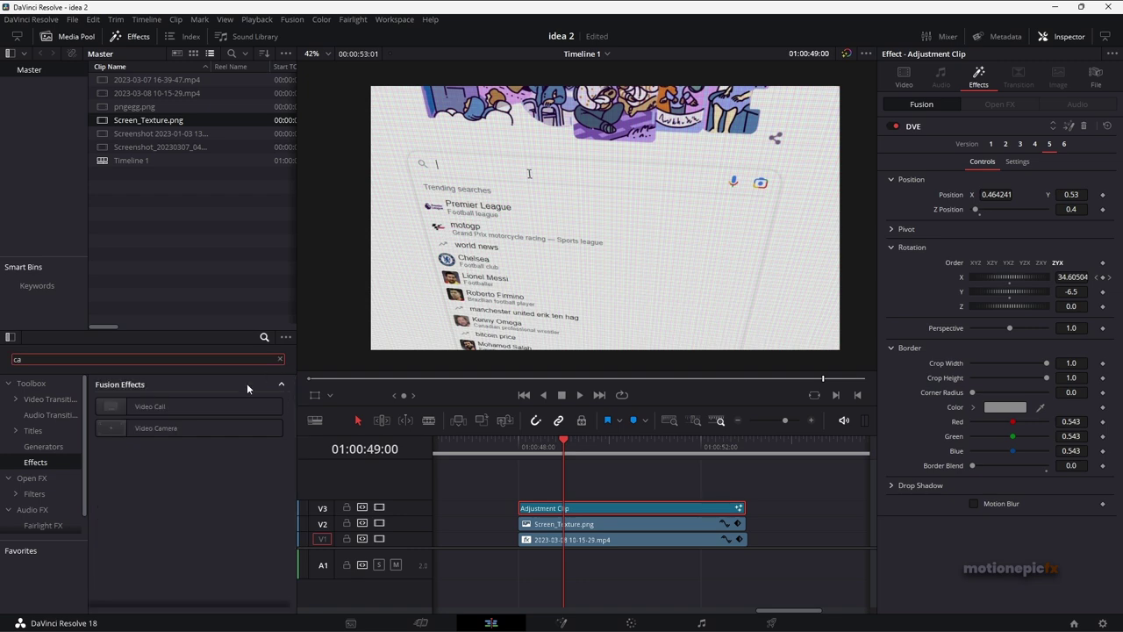
{"action": "type", "text": "m"}
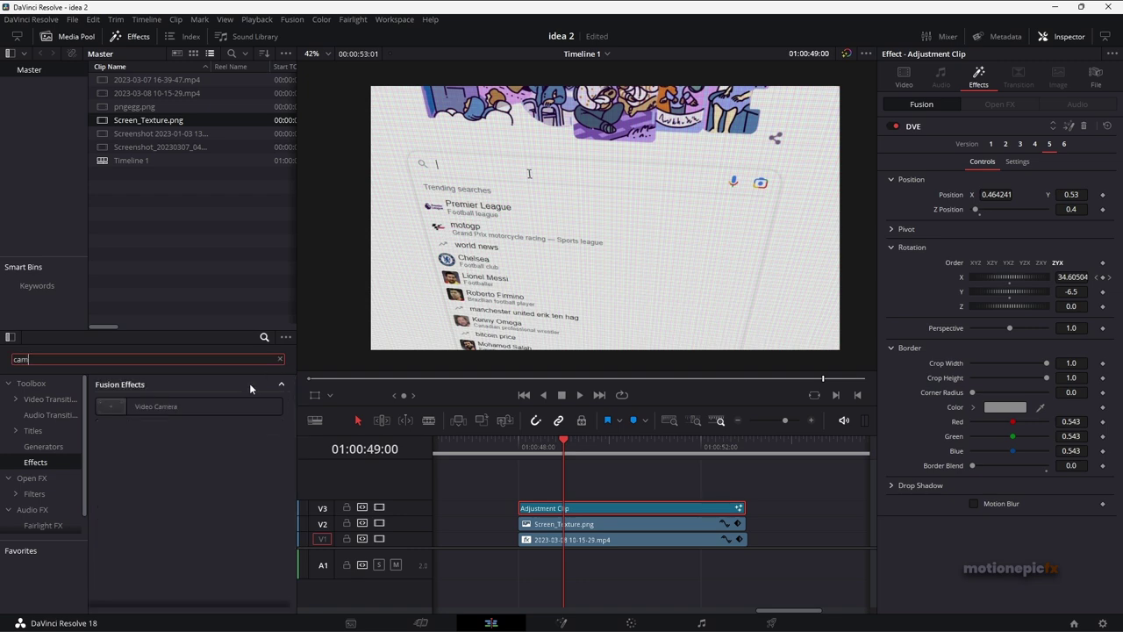
{"action": "left_click", "coordinate": [42, 478]}
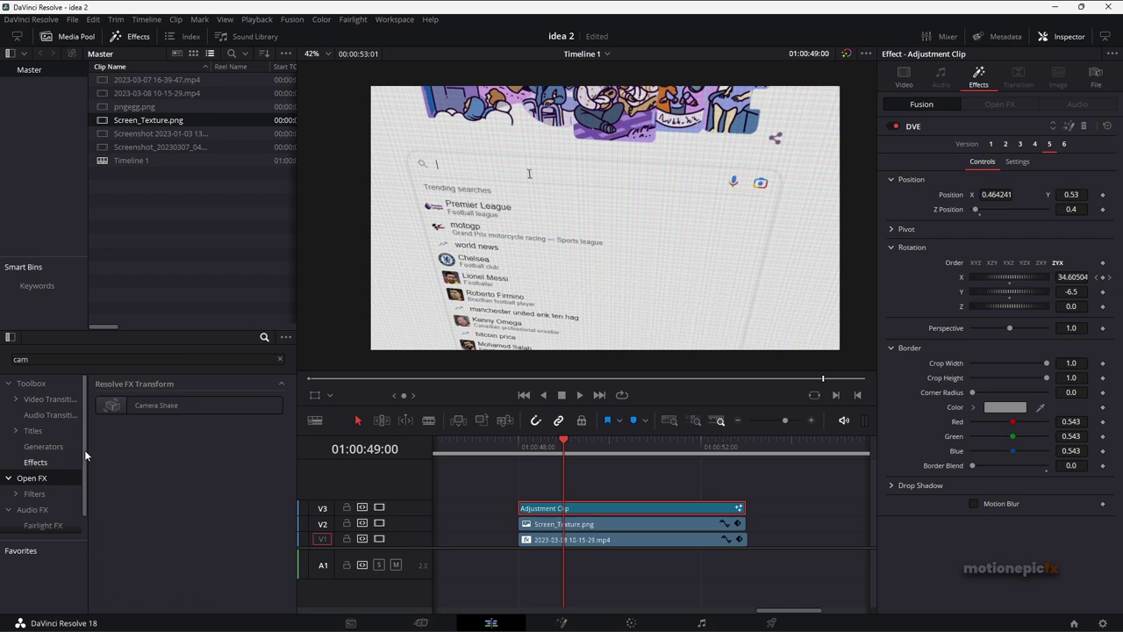
{"action": "left_click_drag", "start_coordinate": [144, 408], "coordinate": [562, 507]}
{"action": "key", "text": "space"}
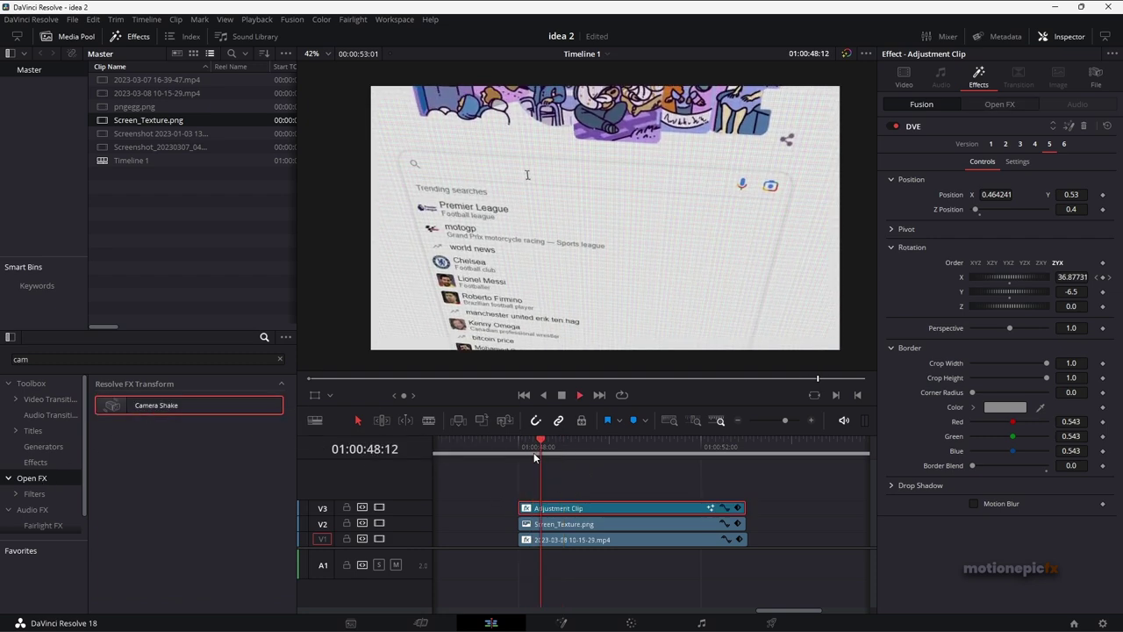
{"action": "key", "text": "space"}
- Lower Camera Shake's PTR Speed to 0.016 and play from the clip start to check
{"action": "left_click", "coordinate": [993, 105]}
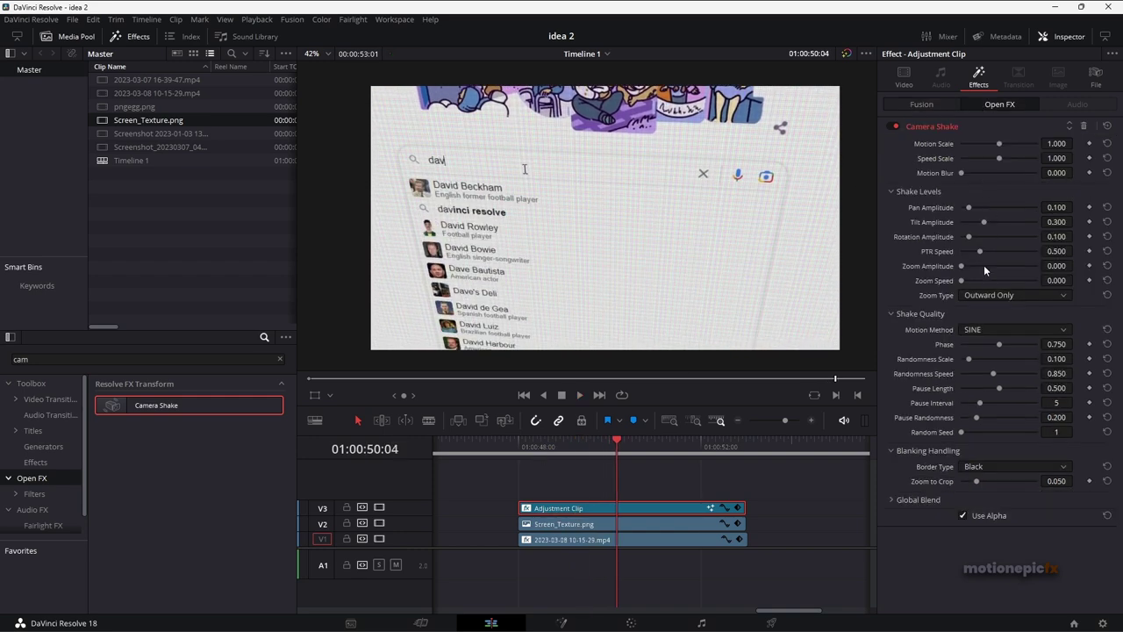
{"action": "left_click_drag", "start_coordinate": [977, 249], "coordinate": [961, 248]}
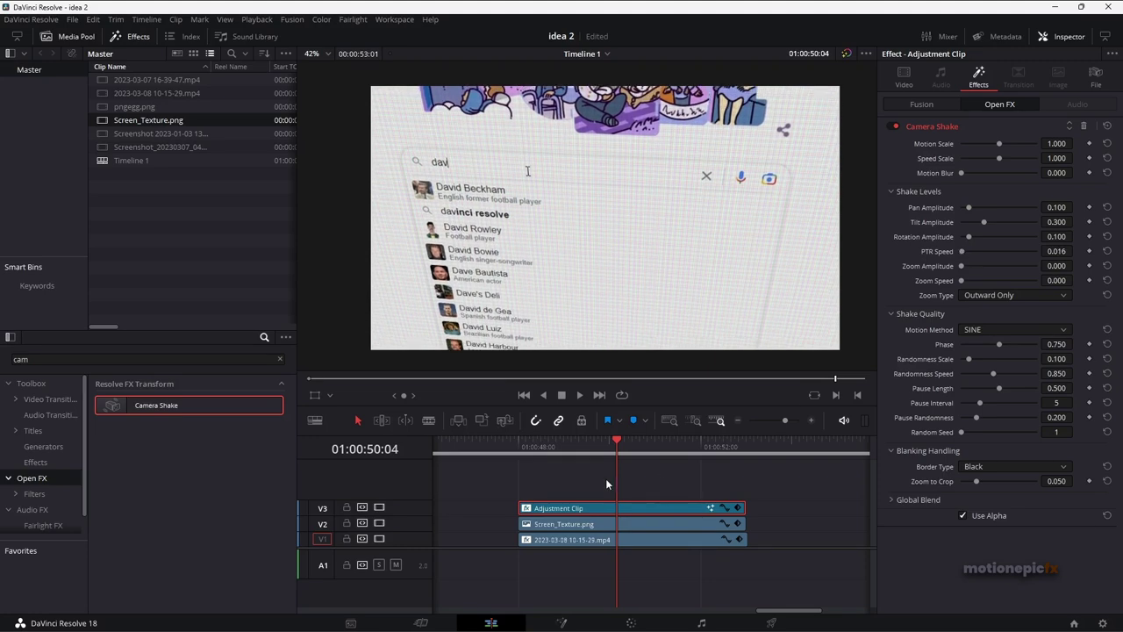
{"action": "left_click", "coordinate": [522, 449]}
{"action": "key", "text": "space"}
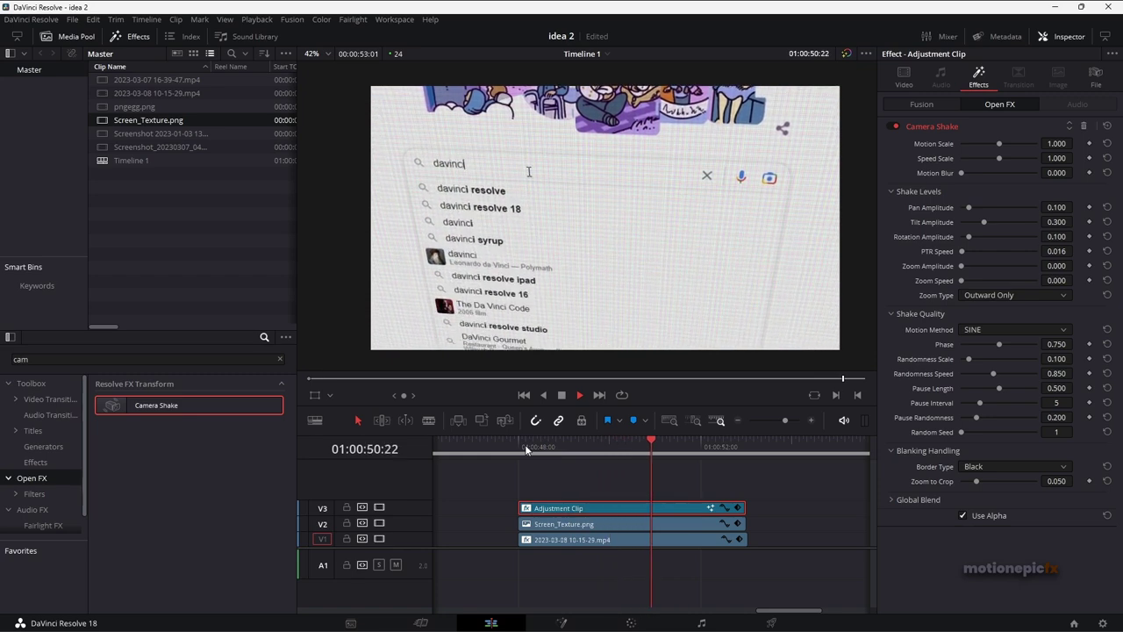
{"action": "key", "text": "space"}
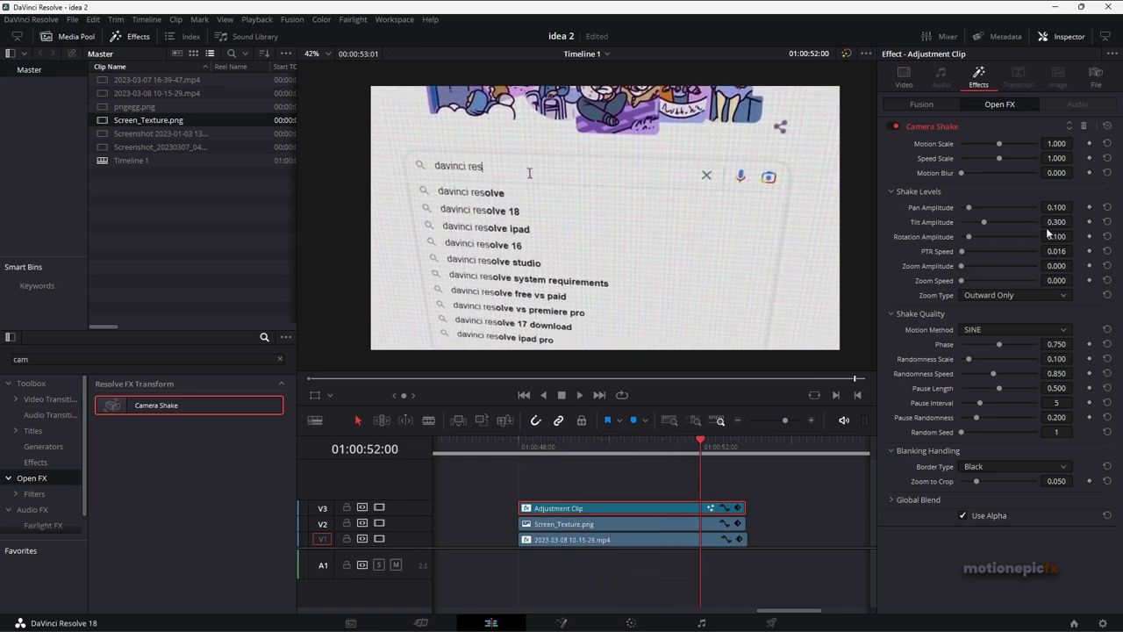
- Reduce Tilt Amplitude from 0.300 to 0.088 and replay from the start
{"action": "left_click_drag", "start_coordinate": [1056, 222], "coordinate": [1009, 222]}
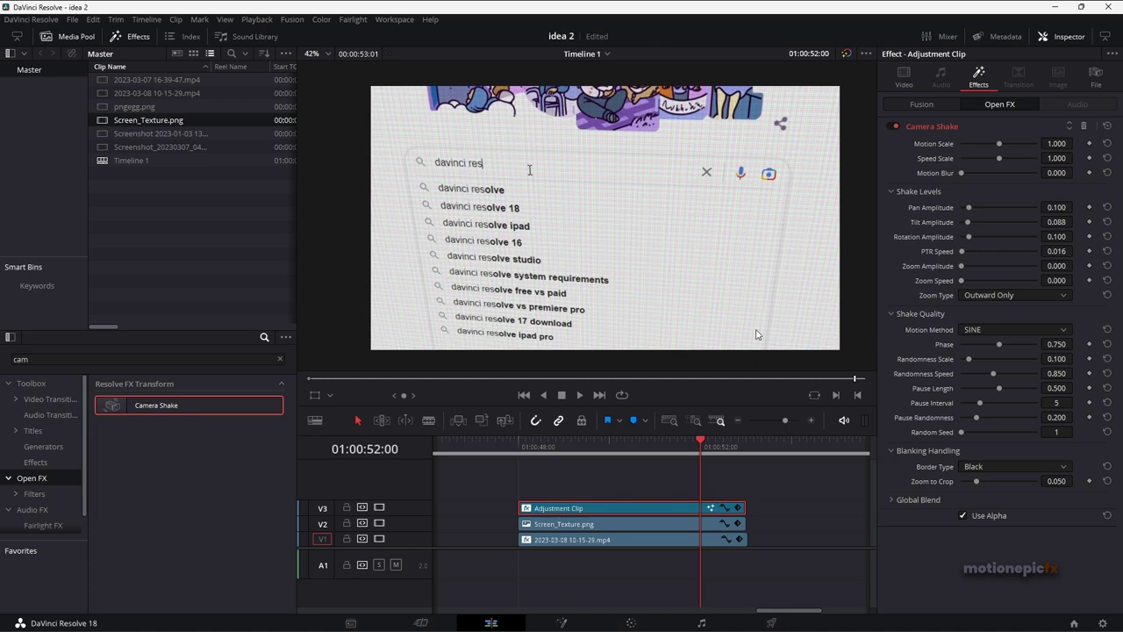
{"action": "left_click", "coordinate": [521, 454]}
{"action": "key", "text": "space"}
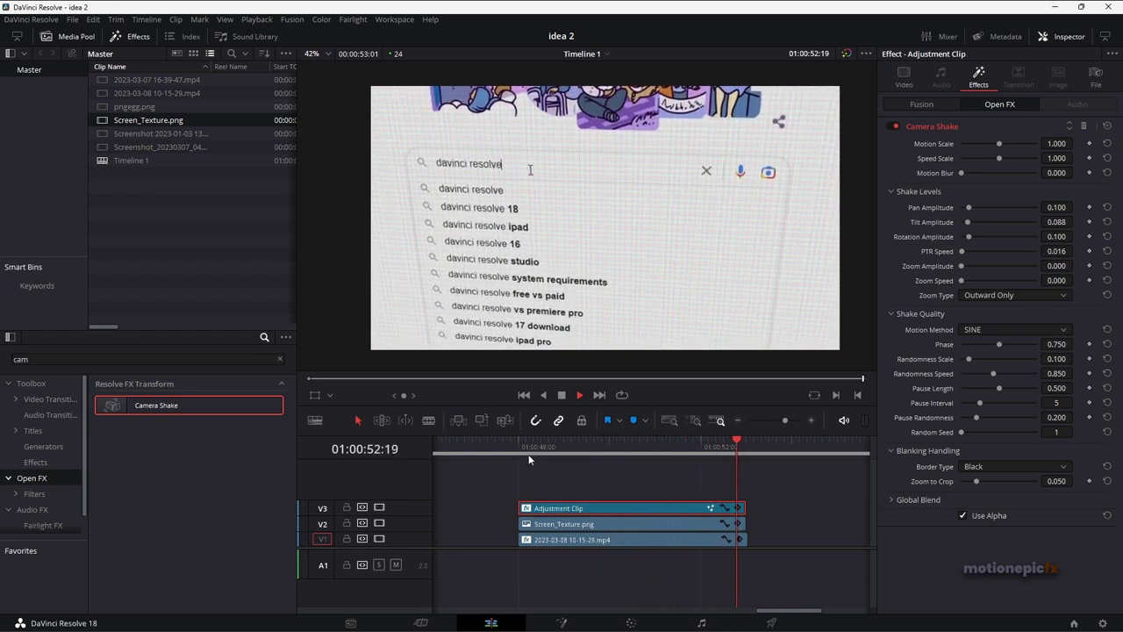
- Move the first version's adjustment and video clips to butt against the second version
{"action": "scroll", "coordinate": [542, 481], "scroll_direction": "left", "scroll_amount": 2}
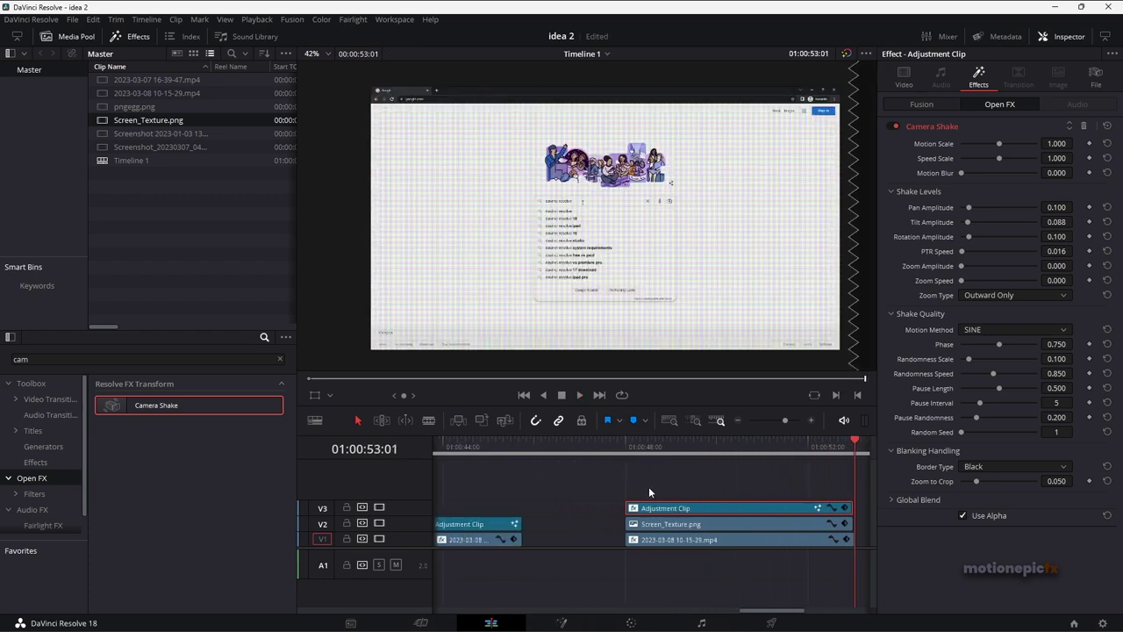
{"action": "left_click", "coordinate": [534, 499]}
{"action": "left_click_drag", "start_coordinate": [534, 499], "coordinate": [568, 537]}
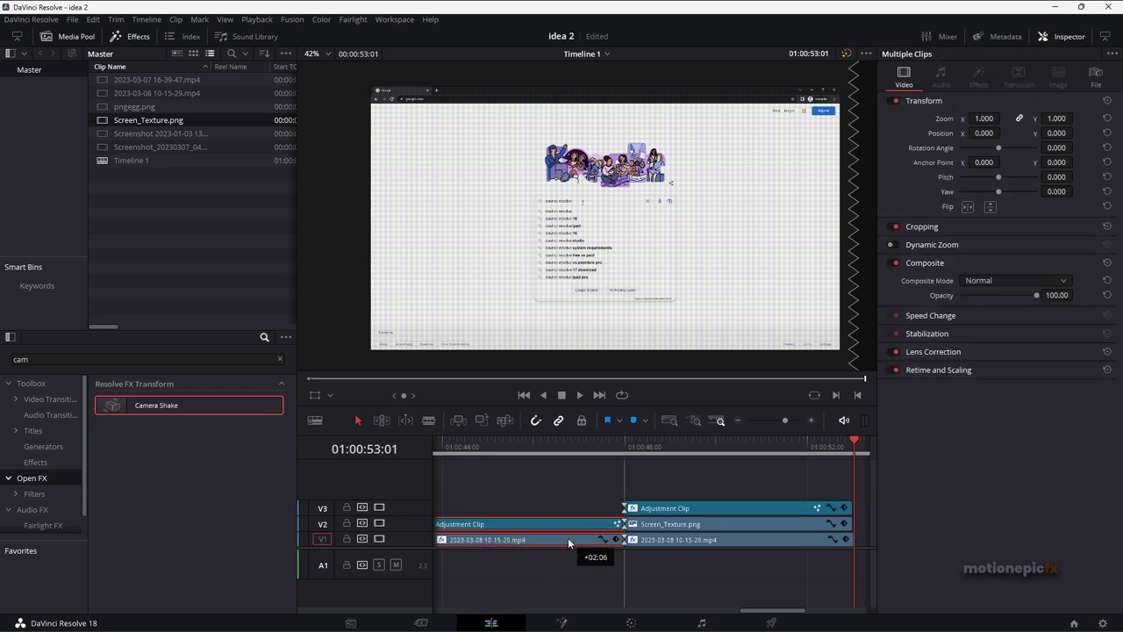
{"action": "left_click", "coordinate": [784, 421]}
{"action": "left_click_drag", "start_coordinate": [784, 421], "coordinate": [781, 421]}
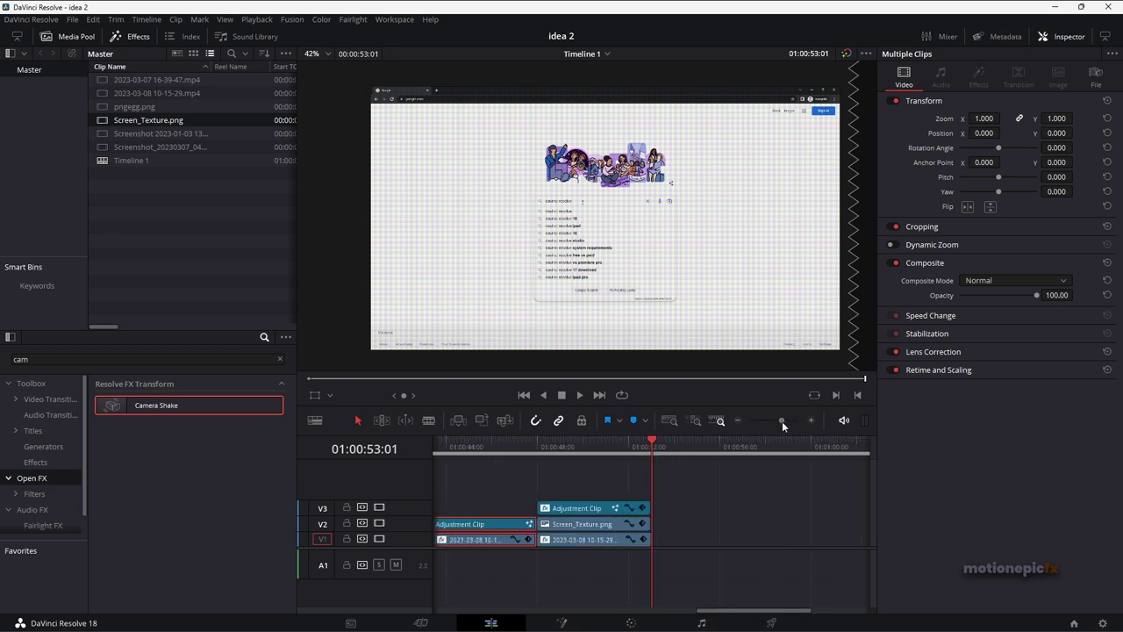
- Put the playhead at the first version's start and select both clips' end edges
{"action": "left_click", "coordinate": [496, 455]}
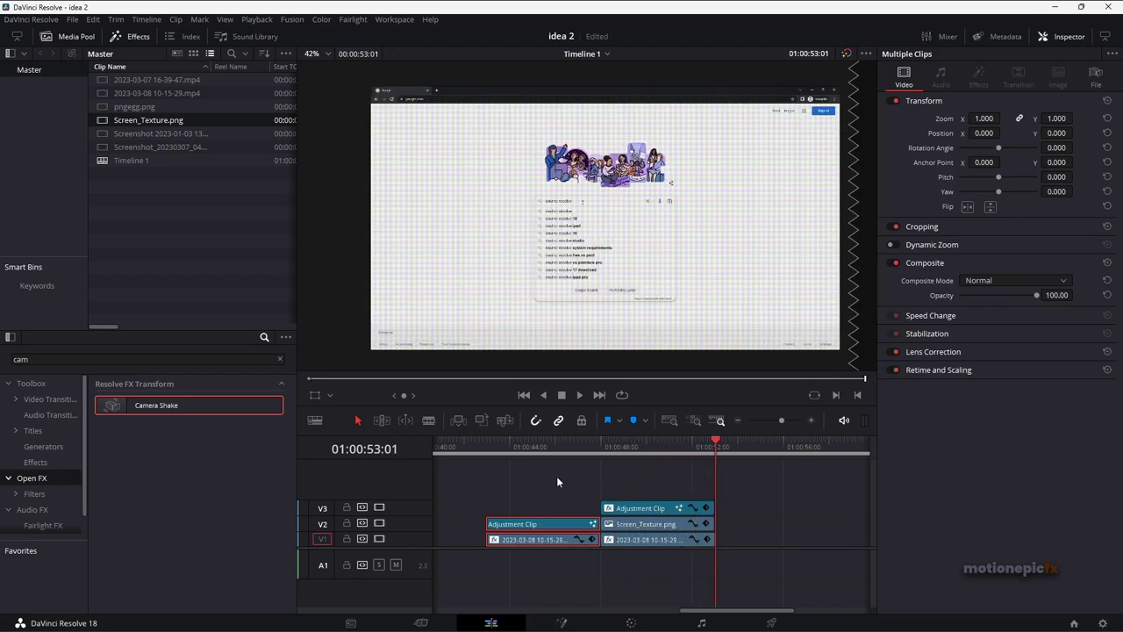
{"action": "left_click", "coordinate": [712, 509]}
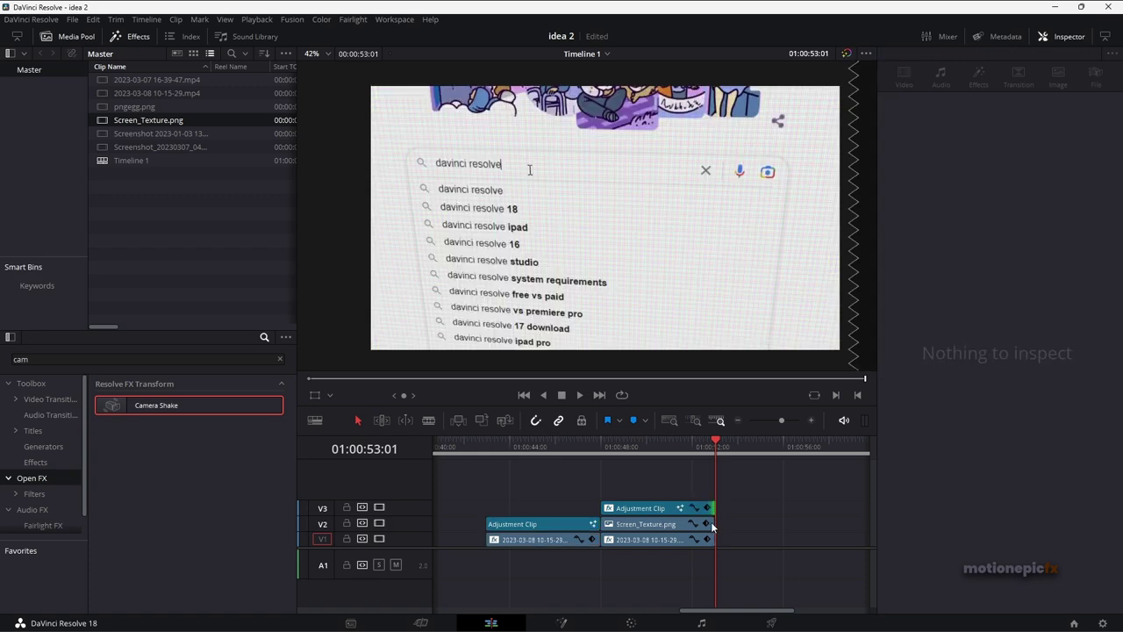
{"action": "left_click", "coordinate": [712, 525]}
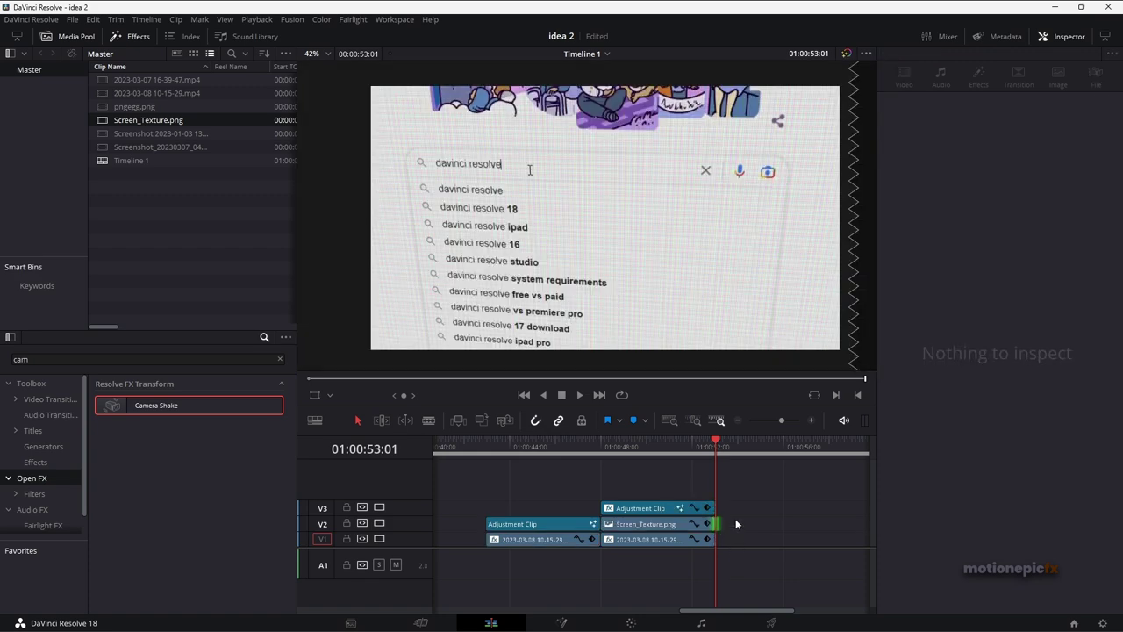